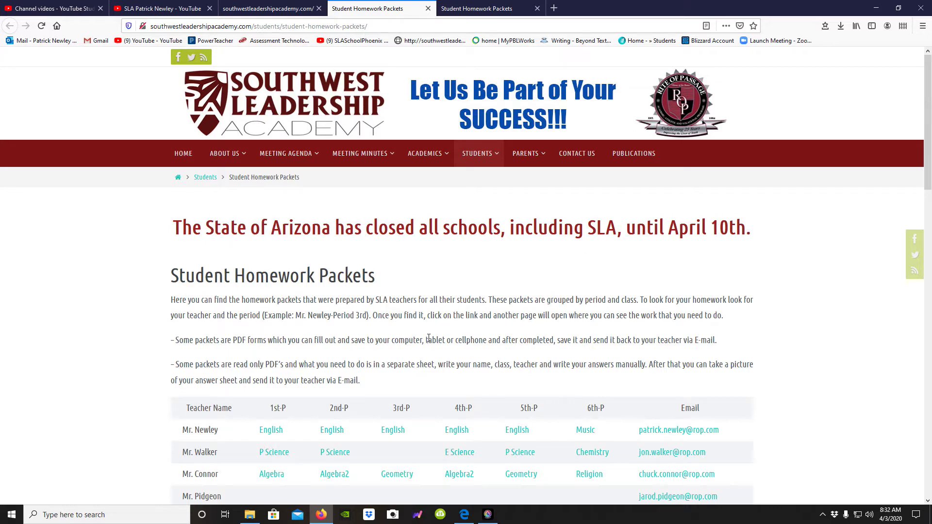
scroll(462, 337, "down", 3)
scroll(461, 333, "up", 3)
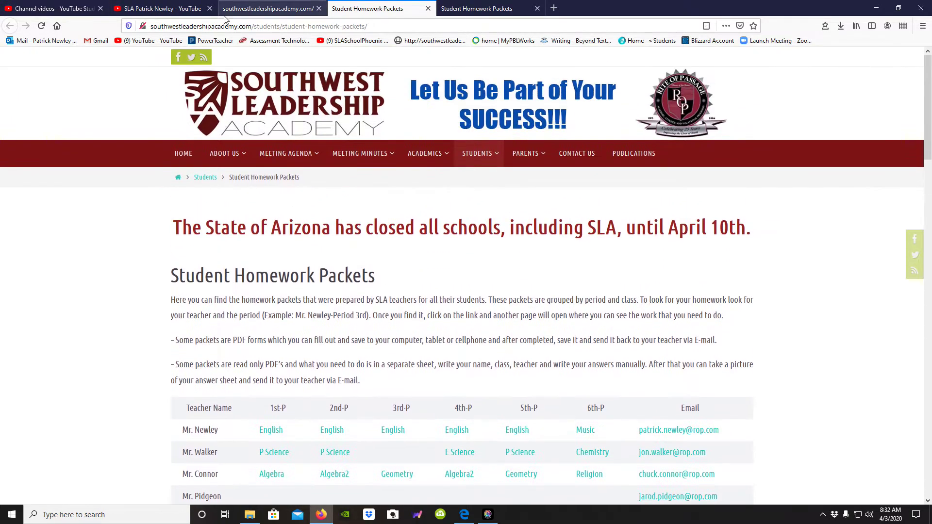
From Latest News, reach the Student Homework Packets page and open Mr. Newley's 1st-period English packet.
left_click(290, 6)
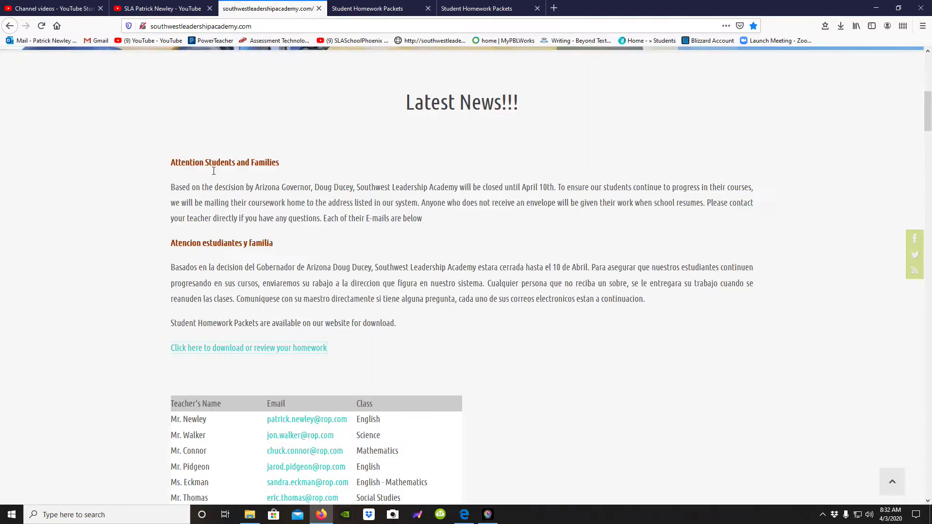
scroll(433, 295, "up", 5)
scroll(347, 293, "down", 5)
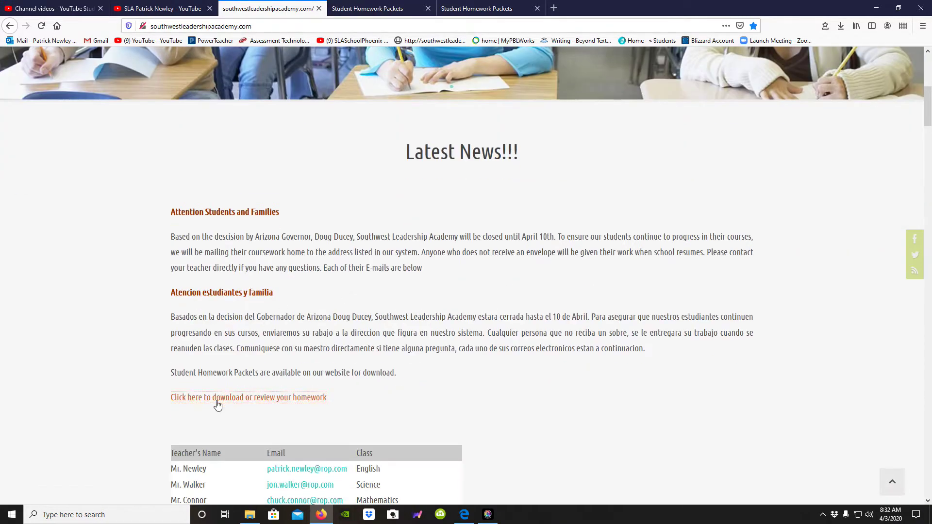
left_click(261, 399)
scroll(298, 313, "down", 2)
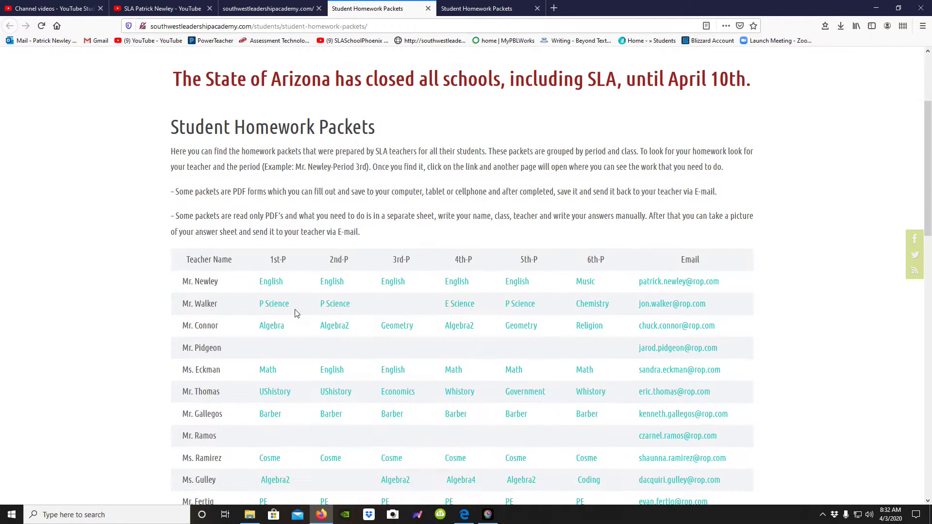
left_click_drag(364, 285, 260, 281)
left_click(277, 286)
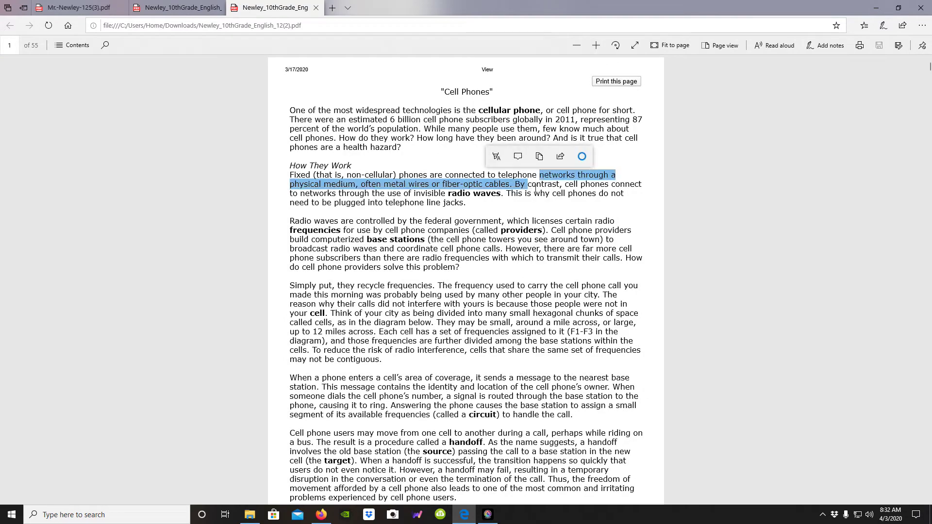
Highlight and clear a Cell Phones passage, then page down to page 25's extended response.
left_click_drag(483, 248, 470, 258)
left_click(468, 207)
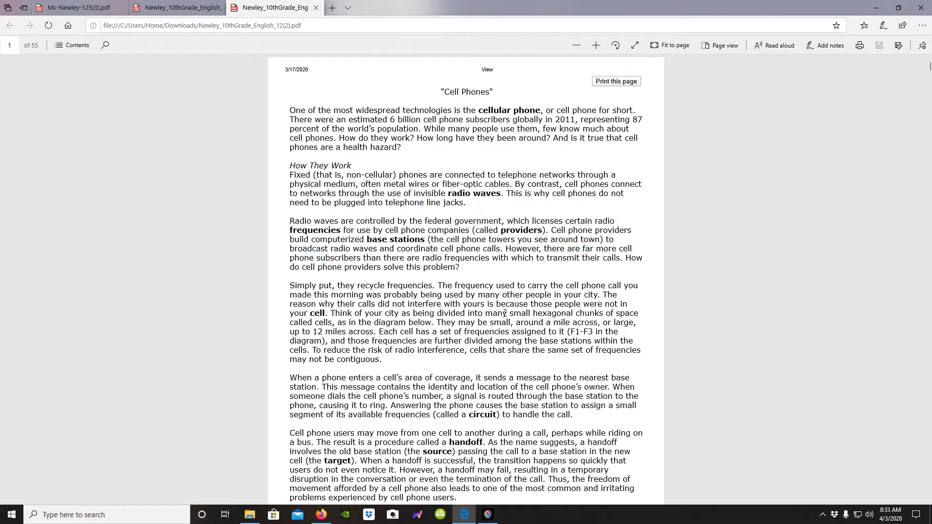
scroll(481, 233, "down", 10)
scroll(505, 271, "down", 10)
scroll(533, 292, "down", 10)
scroll(532, 292, "down", 8)
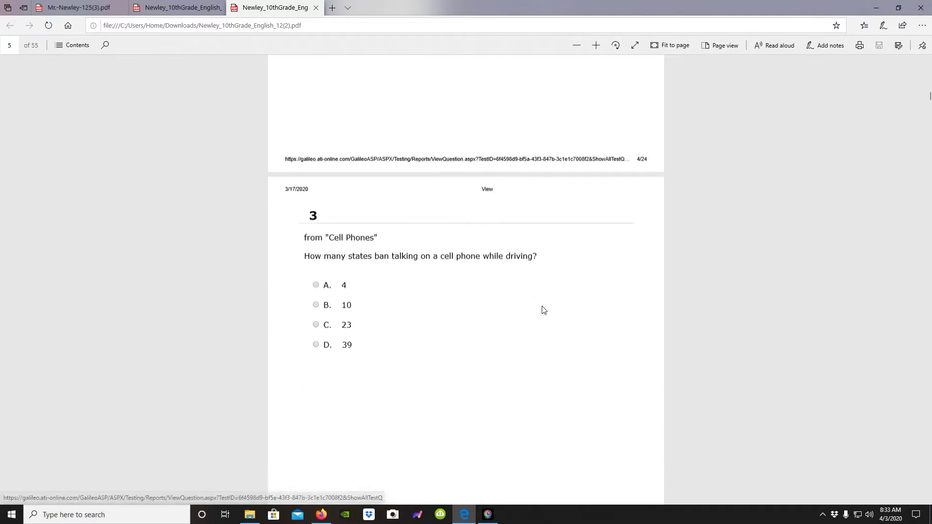
scroll(543, 308, "down", 8)
scroll(544, 314, "down", 8)
scroll(534, 314, "down", 8)
scroll(534, 314, "down", 8)
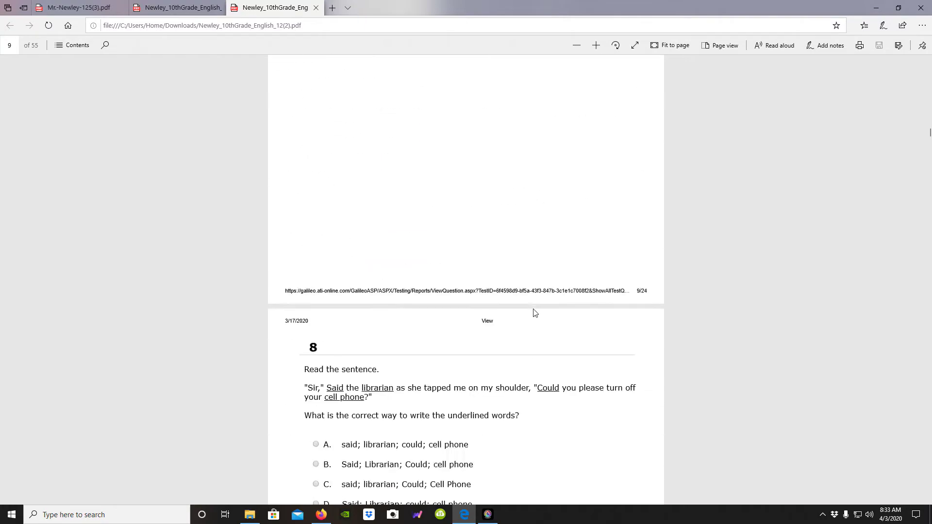
scroll(534, 313, "down", 8)
scroll(534, 314, "down", 8)
scroll(534, 313, "down", 8)
scroll(534, 313, "down", 8)
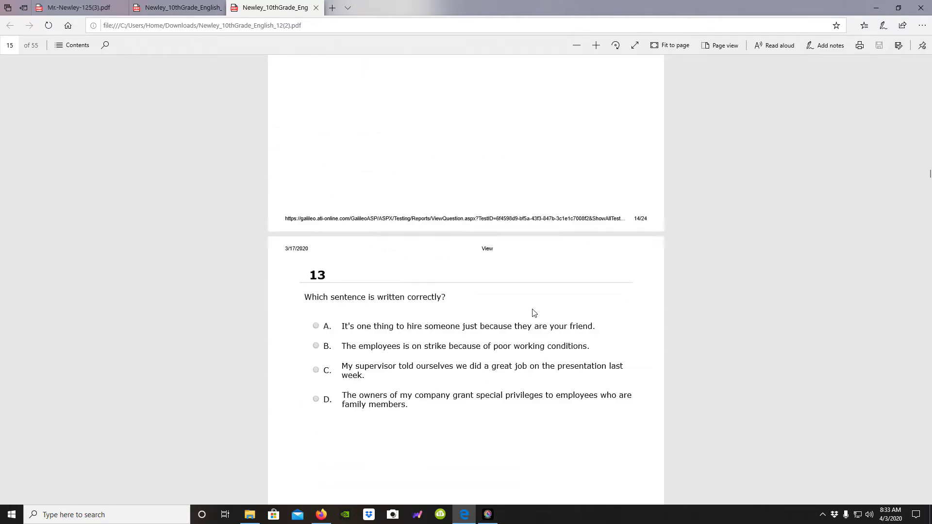
scroll(533, 314, "down", 8)
scroll(534, 314, "down", 8)
scroll(533, 313, "down", 8)
scroll(533, 313, "down", 8)
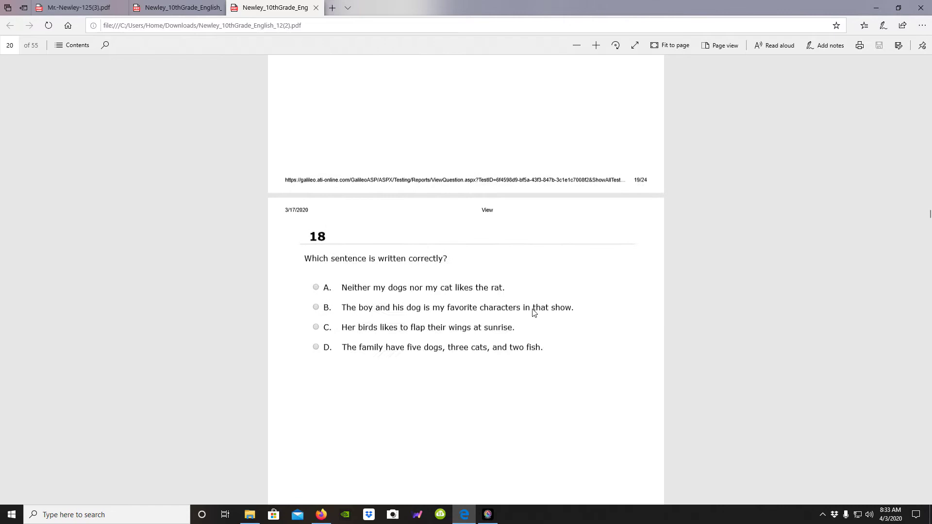
scroll(532, 313, "down", 8)
scroll(532, 314, "down", 8)
scroll(531, 319, "down", 8)
scroll(531, 319, "down", 8)
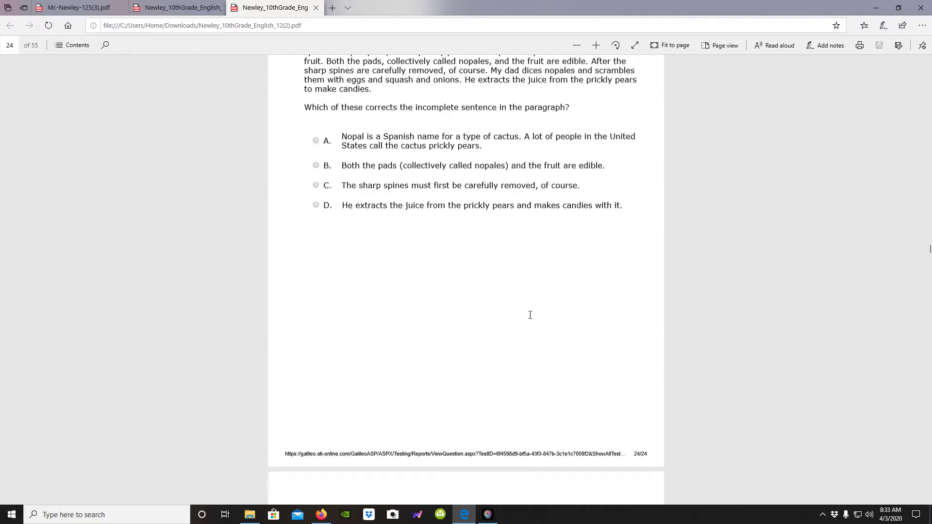
scroll(530, 318, "down", 8)
scroll(530, 316, "down", 8)
scroll(530, 314, "down", 4)
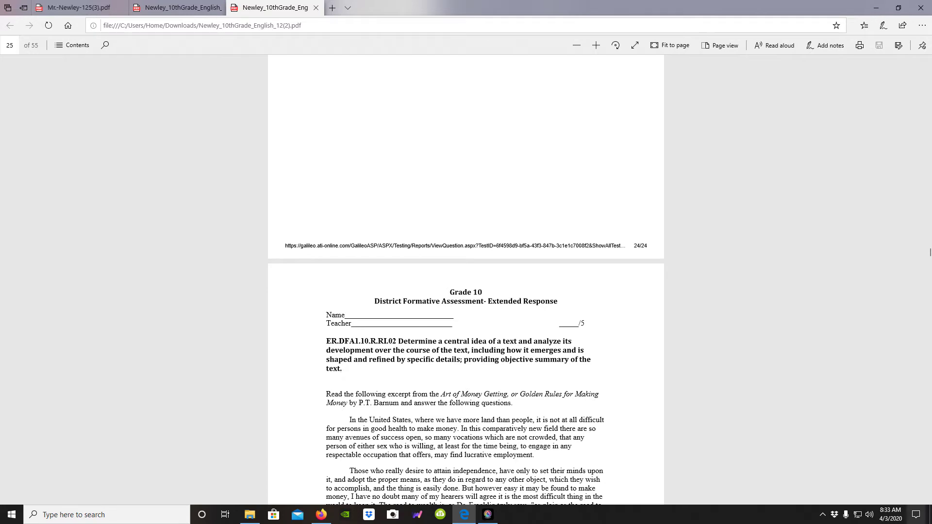
Check today's date against the March 2020 calendar, then close the third packet copy.
left_click(890, 515)
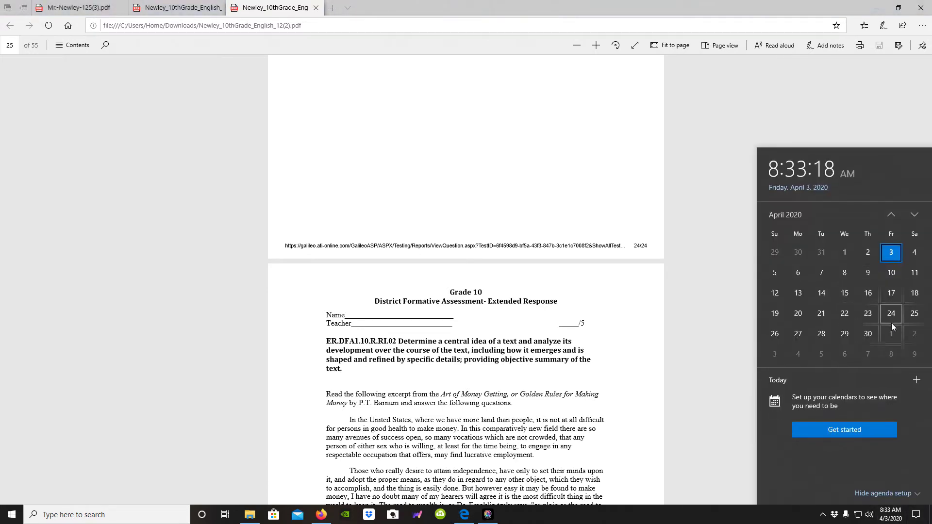
left_click(891, 216)
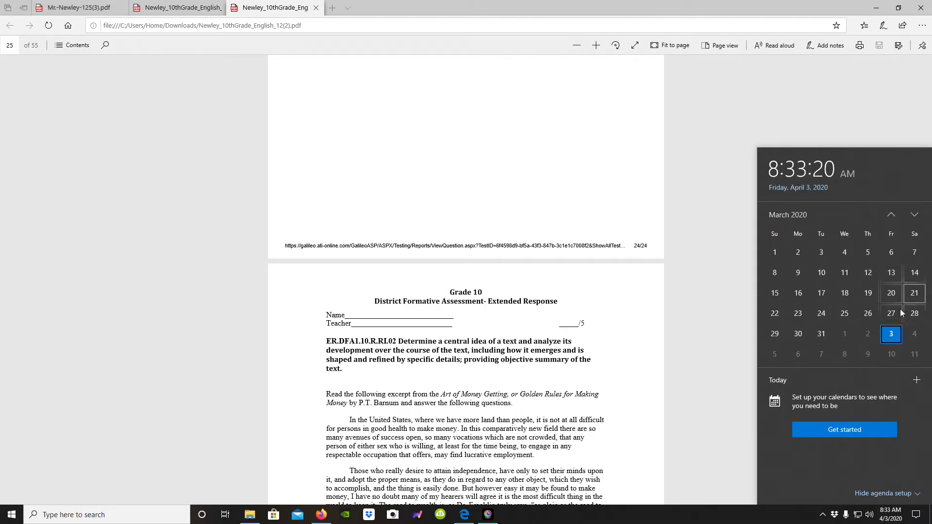
left_click(524, 358)
scroll(524, 358, "down", 3)
scroll(509, 365, "down", 3)
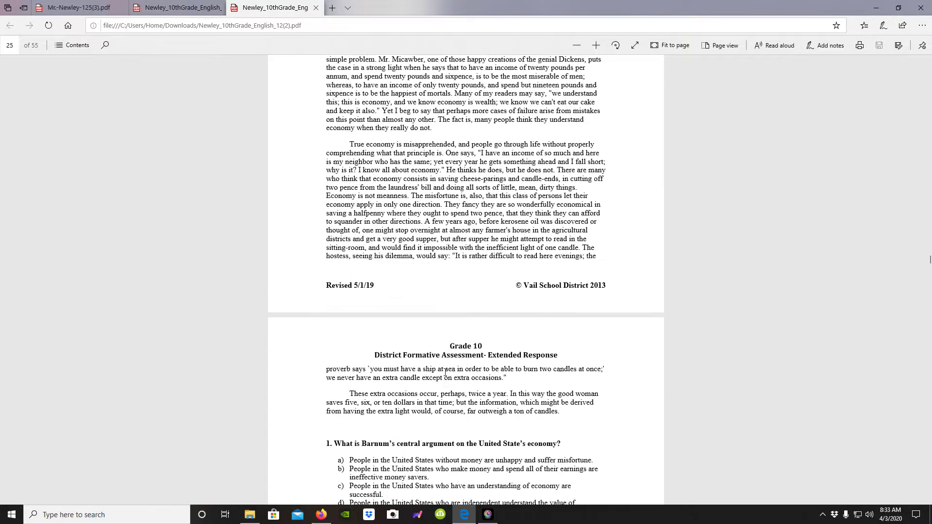
scroll(446, 376, "up", 6)
scroll(445, 375, "down", 10)
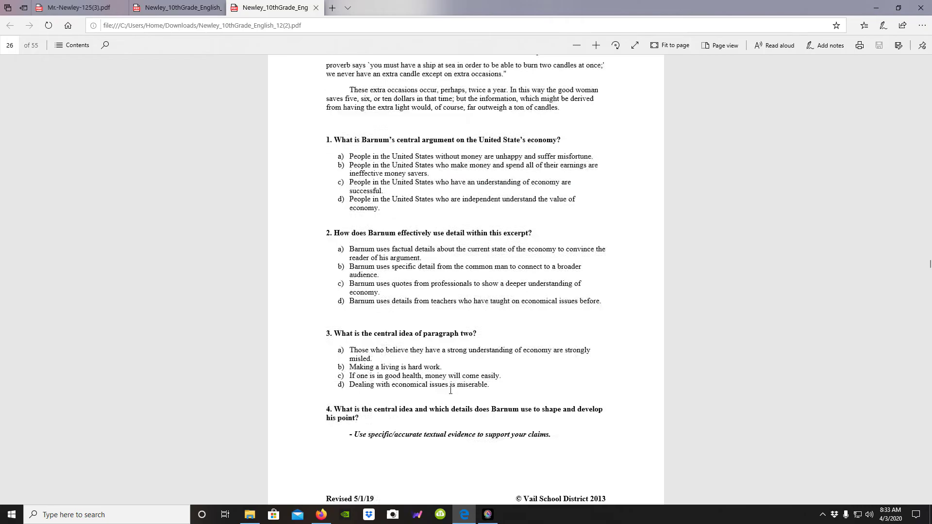
scroll(448, 382, "down", 5)
scroll(451, 391, "down", 5)
scroll(451, 391, "down", 5)
scroll(452, 391, "down", 5)
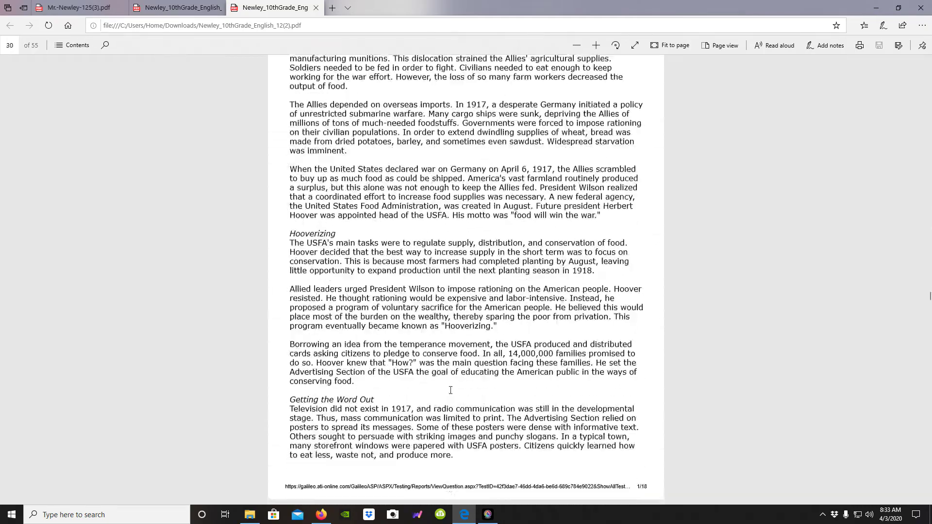
scroll(453, 391, "down", 2)
scroll(454, 389, "up", 5)
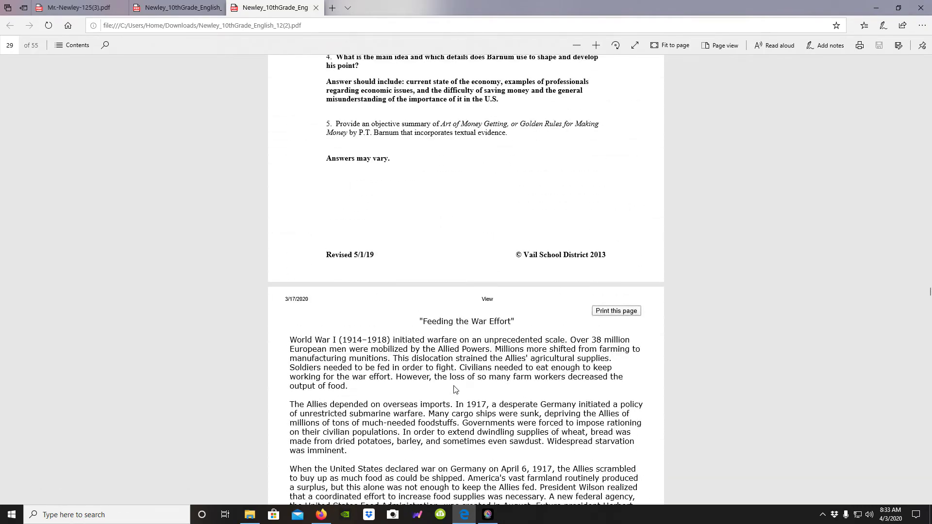
scroll(454, 390, "down", 2)
scroll(454, 391, "down", 5)
scroll(453, 391, "down", 5)
scroll(453, 392, "down", 5)
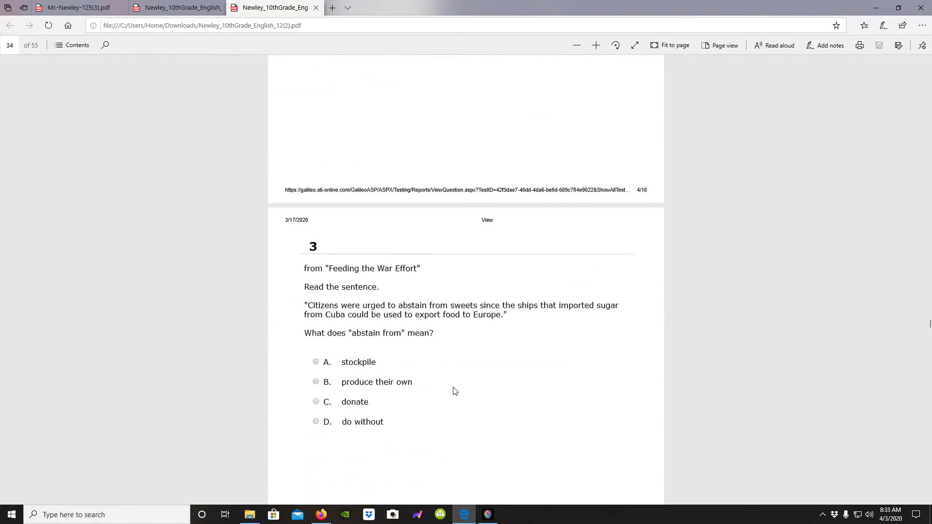
scroll(453, 391, "down", 5)
scroll(453, 391, "down", 5)
scroll(451, 378, "down", 5)
scroll(451, 372, "down", 3)
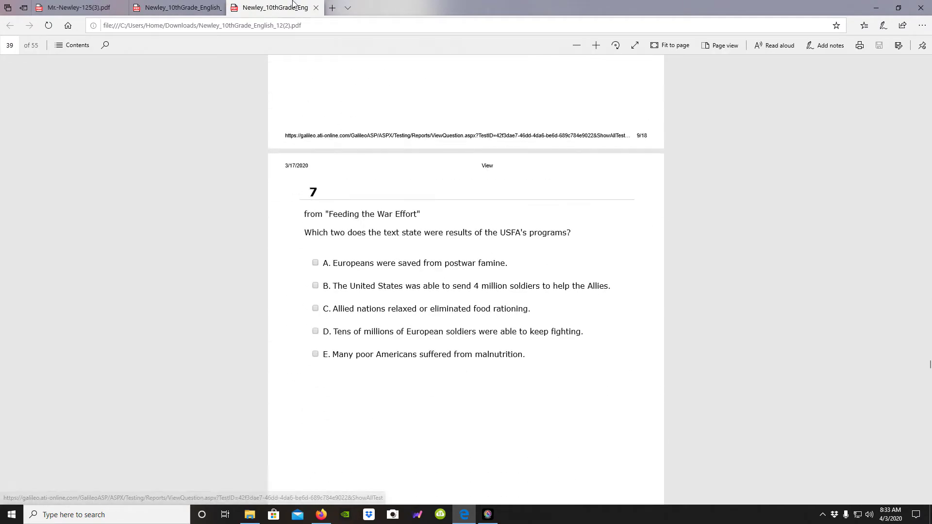
left_click(316, 8)
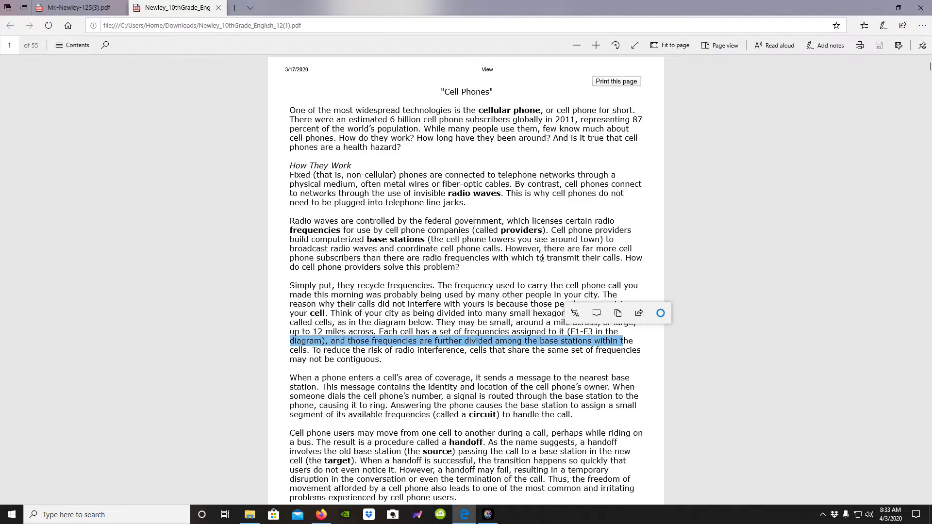
Close the last duplicate packet and highlight the Formative 4/2 heading and opening sentence.
left_click(218, 10)
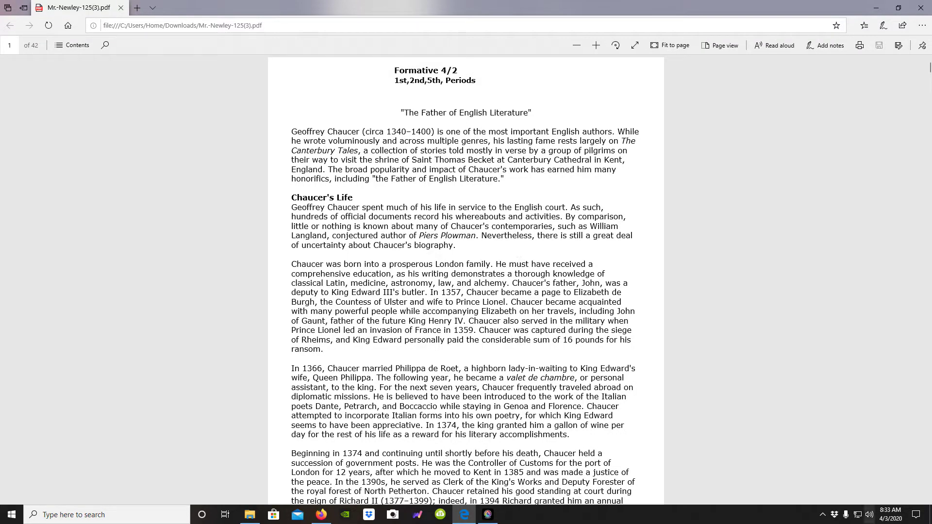
triple_click(446, 72)
left_click_drag(401, 112, 569, 109)
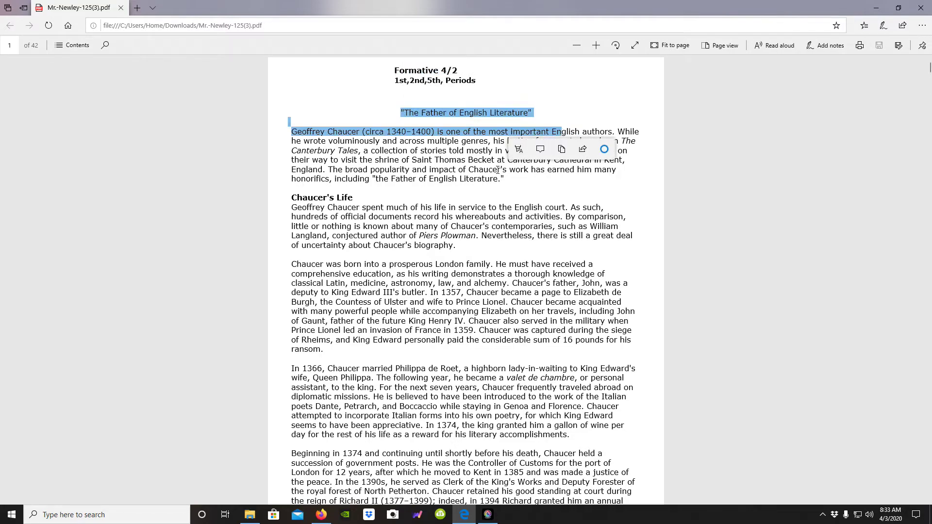
left_click(459, 298)
scroll(460, 299, "down", 10)
scroll(459, 299, "down", 5)
scroll(460, 299, "down", 3)
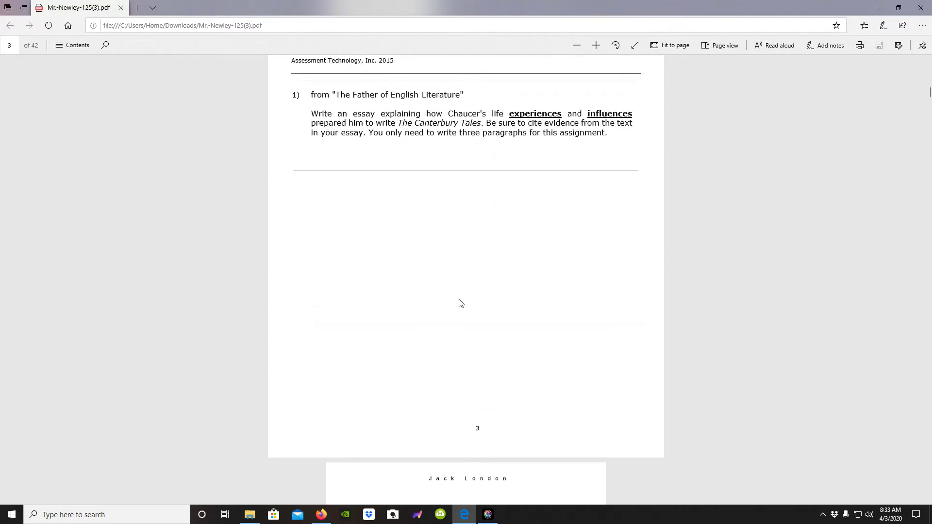
scroll(423, 326, "down", 5)
scroll(419, 325, "up", 6)
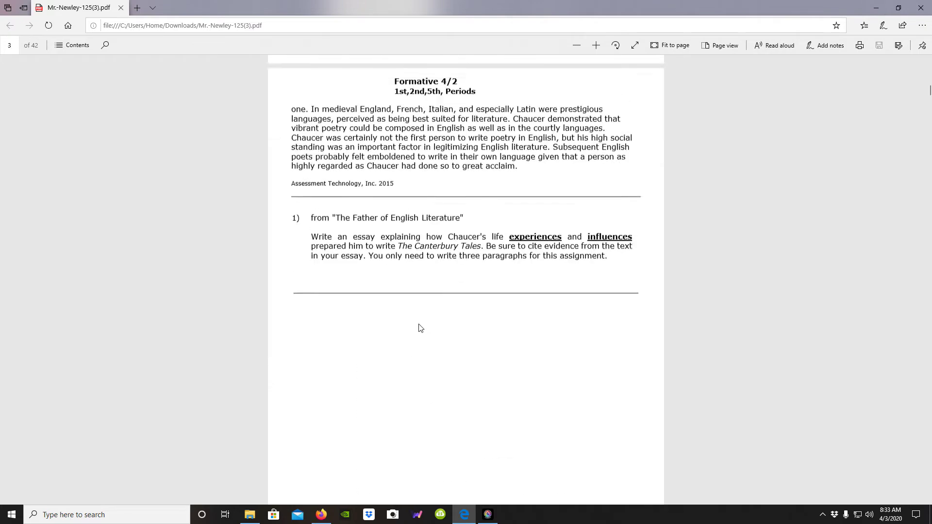
scroll(419, 328, "up", 2)
scroll(703, 176, "down", 1)
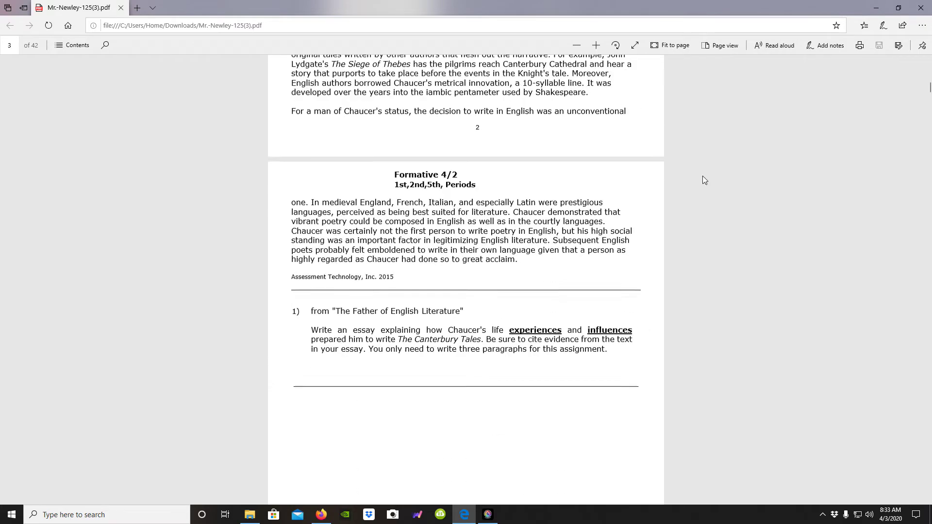
scroll(703, 175, "down", 3)
scroll(513, 326, "down", 3)
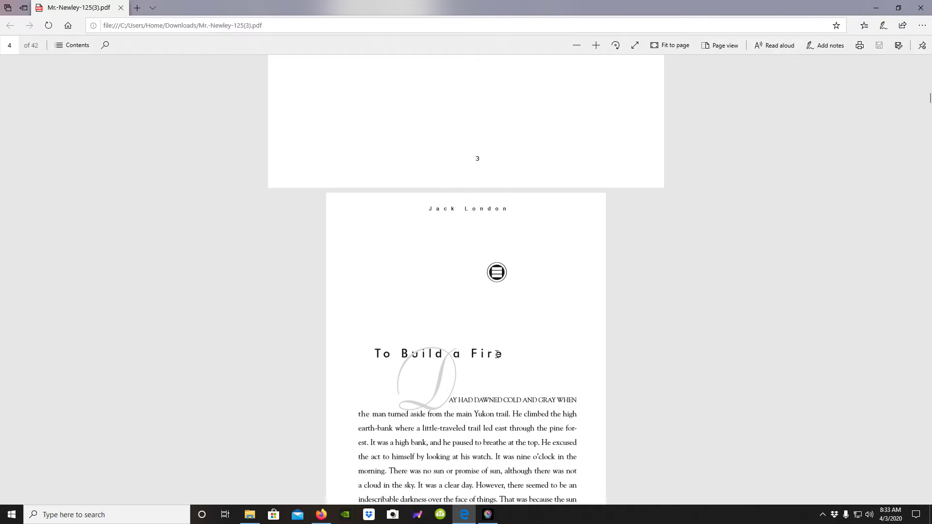
scroll(498, 354, "down", 1)
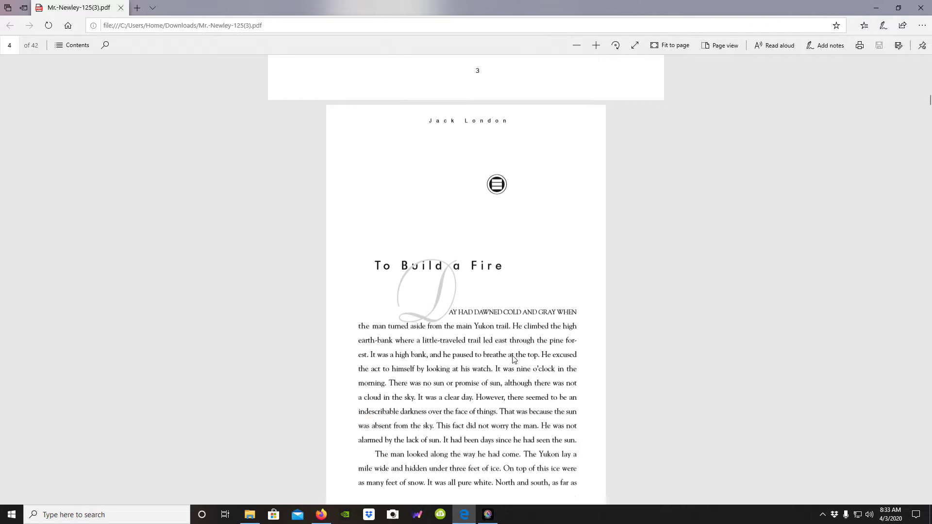
scroll(503, 352, "down", 3)
scroll(515, 350, "up", 1)
scroll(517, 350, "down", 5)
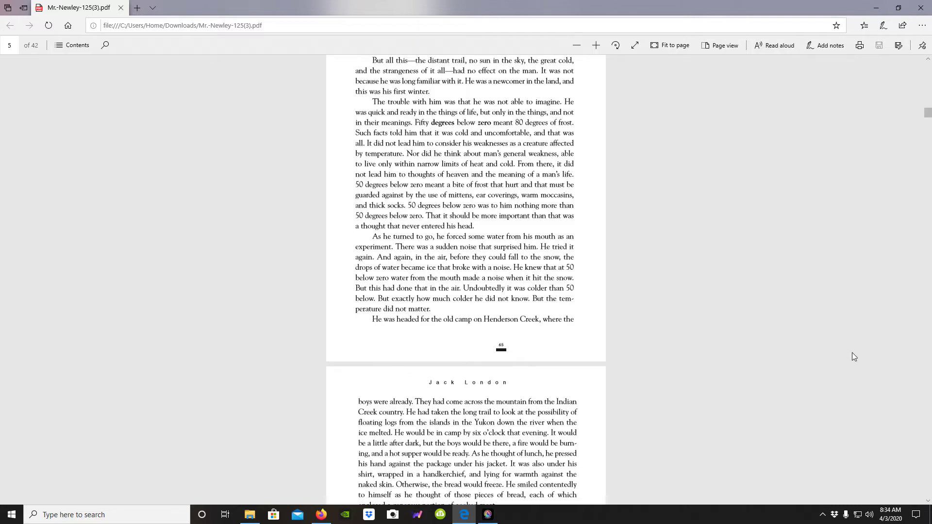
left_click_drag(573, 320, 560, 298)
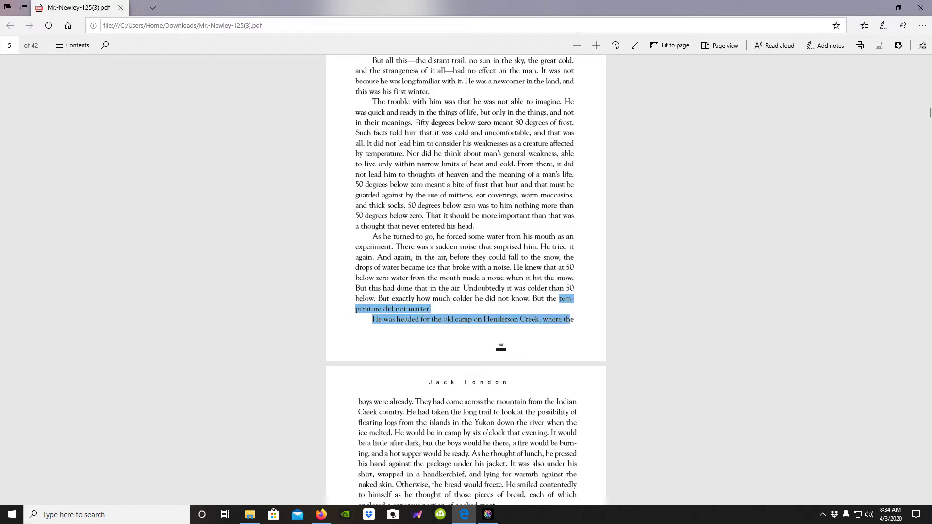
Clear a stray selection while scrolling to page 27's 'American Presidents and Baseball' reading.
left_click(455, 336)
scroll(455, 336, "up", 3)
scroll(455, 337, "up", 1)
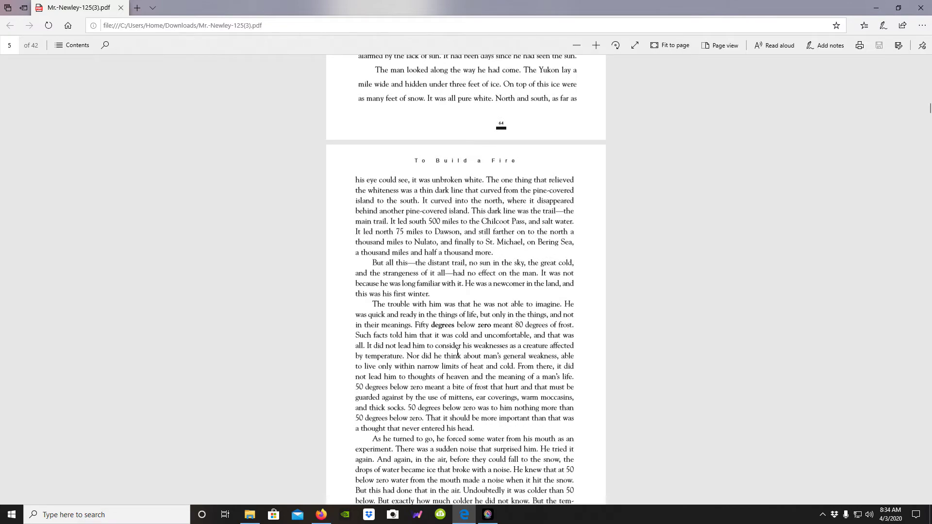
scroll(459, 351, "up", 4)
scroll(467, 348, "down", 1)
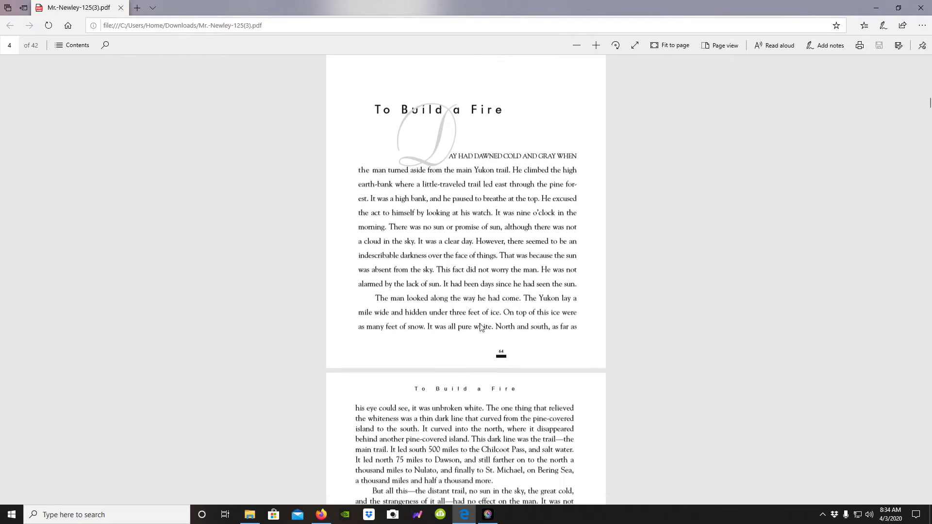
scroll(469, 346, "down", 8)
scroll(479, 341, "up", 8)
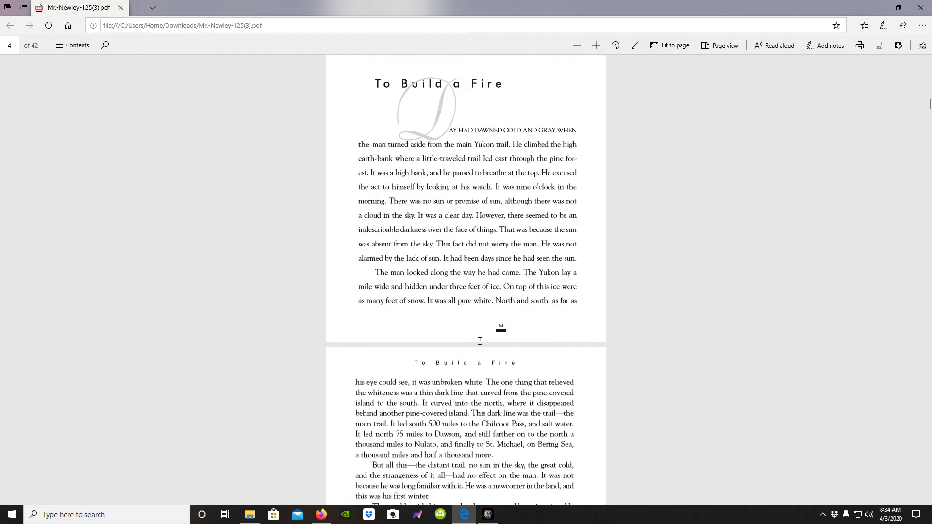
scroll(480, 341, "down", 1)
scroll(473, 349, "down", 8)
scroll(465, 361, "down", 10)
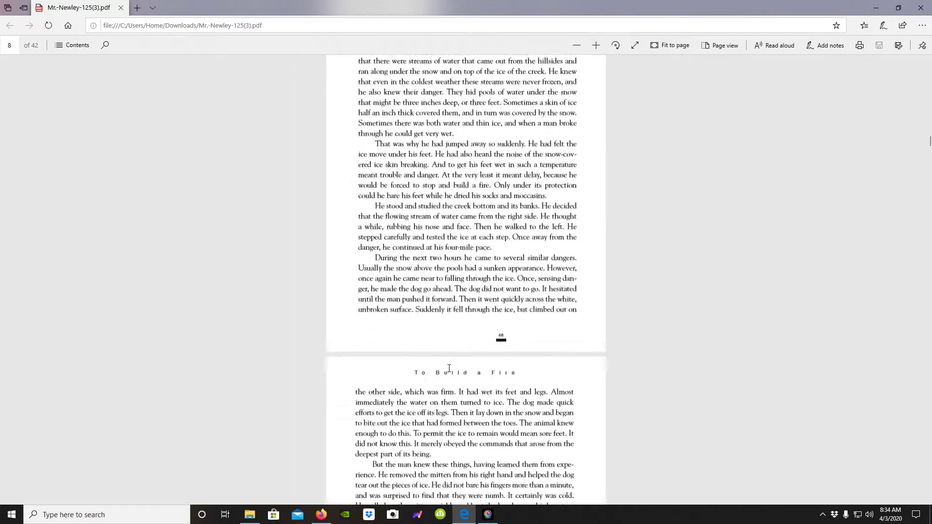
scroll(455, 375, "down", 10)
scroll(452, 381, "down", 10)
scroll(455, 389, "down", 10)
scroll(457, 398, "down", 10)
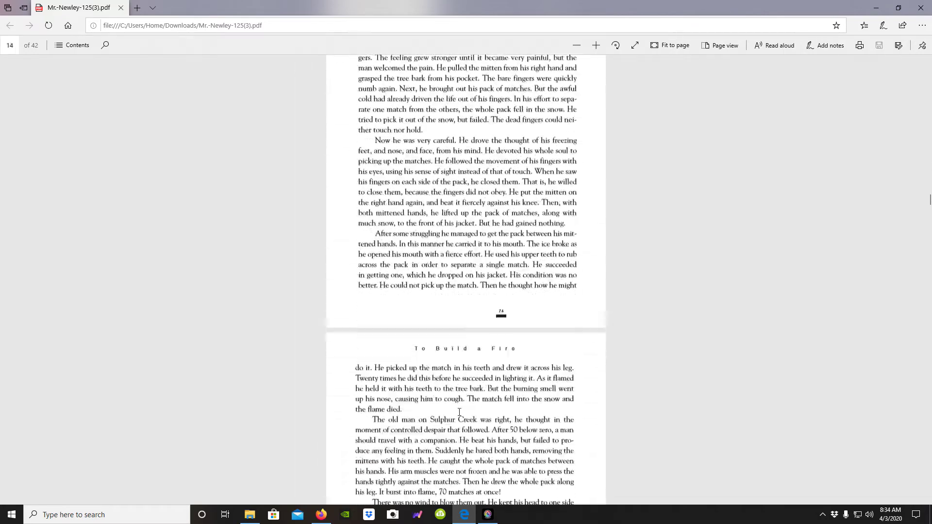
scroll(459, 405, "down", 10)
scroll(461, 412, "down", 10)
scroll(460, 412, "down", 10)
scroll(460, 412, "down", 10)
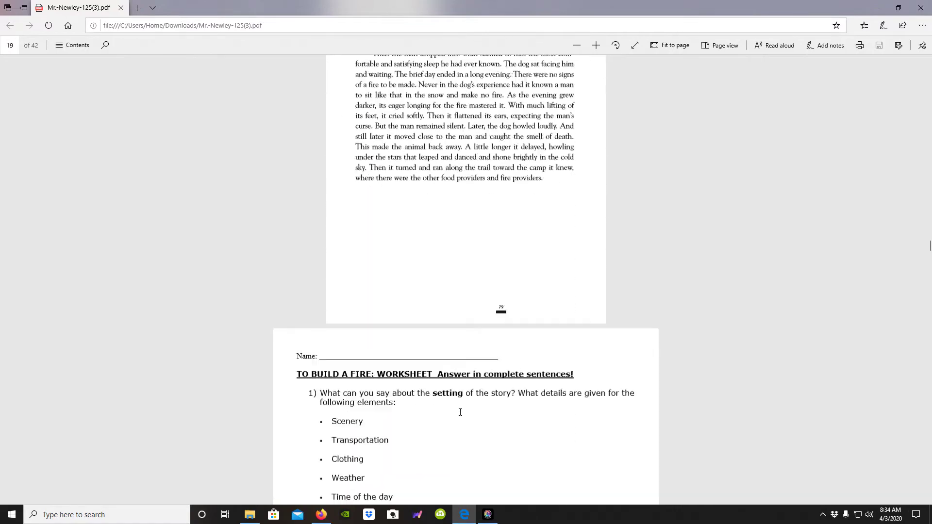
scroll(460, 412, "down", 10)
scroll(461, 412, "up", 8)
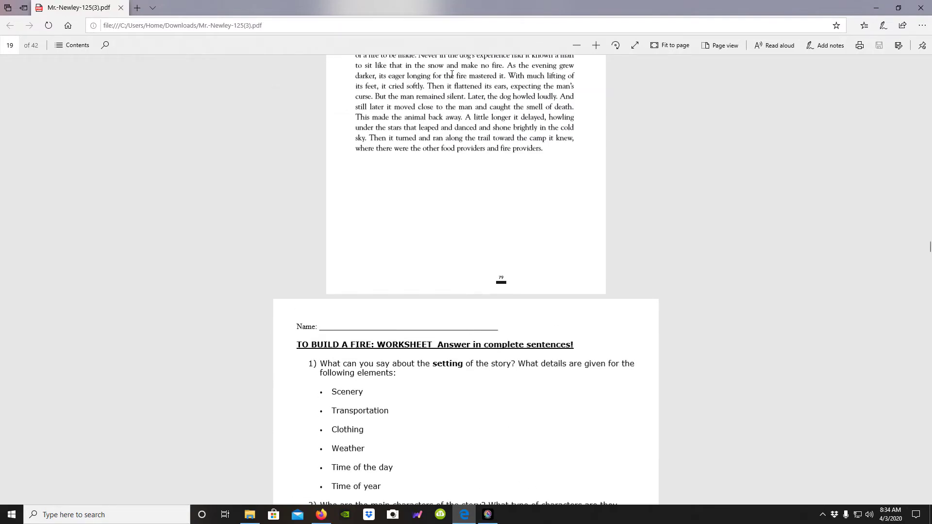
scroll(418, 342, "down", 4)
scroll(391, 202, "down", 1)
scroll(453, 301, "down", 6)
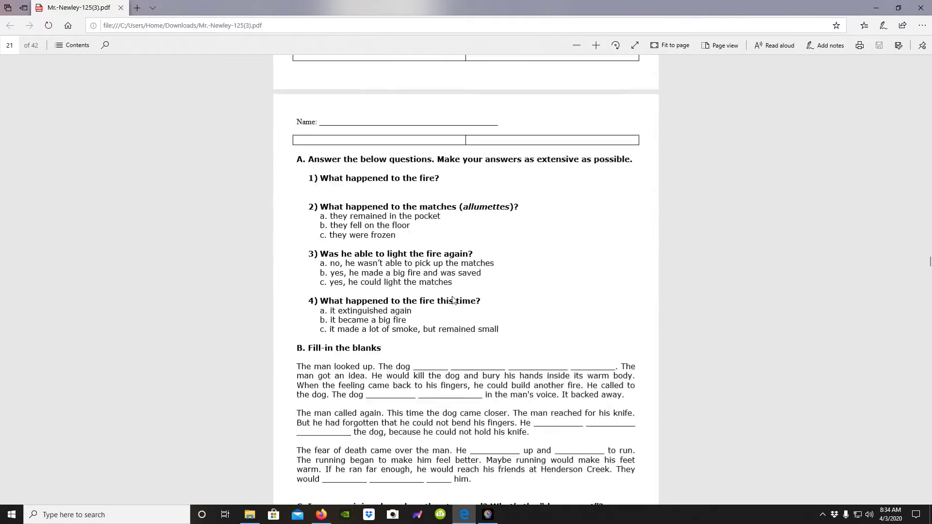
scroll(452, 300, "down", 5)
scroll(448, 287, "down", 5)
scroll(443, 307, "down", 5)
scroll(442, 314, "down", 5)
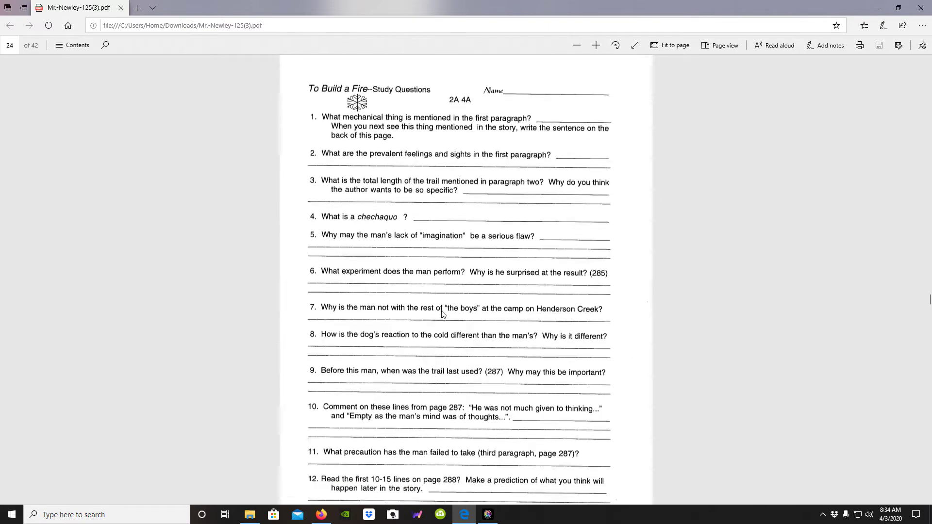
scroll(441, 314, "down", 1)
scroll(441, 313, "up", 2)
scroll(401, 305, "down", 1)
scroll(401, 305, "down", 8)
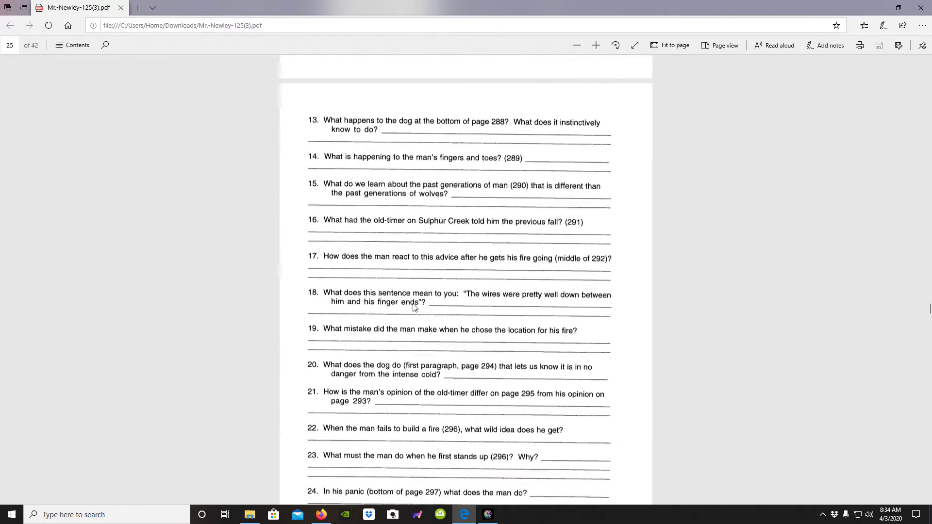
scroll(413, 307, "down", 7)
scroll(421, 306, "down", 1)
scroll(473, 321, "up", 4)
scroll(546, 371, "down", 4)
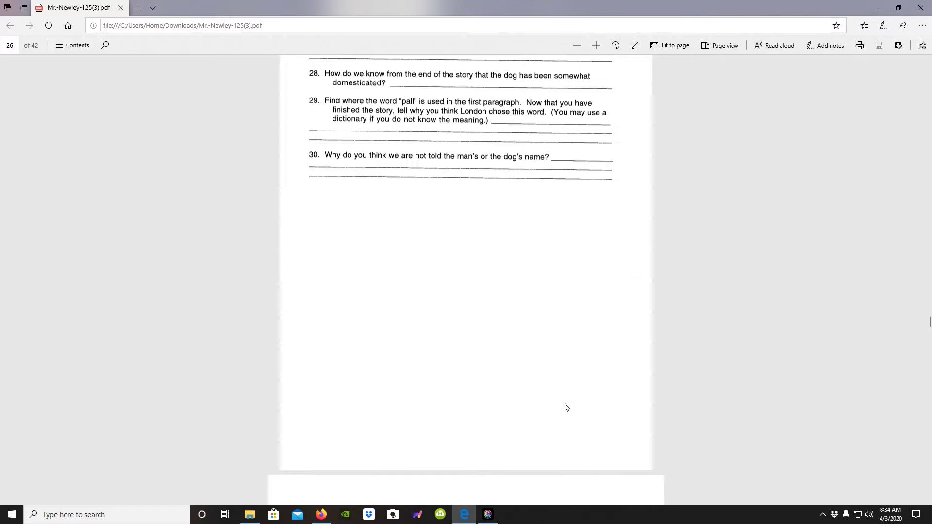
scroll(566, 408, "up", 1)
scroll(565, 325, "up", 10)
scroll(547, 360, "up", 5)
scroll(547, 359, "down", 2)
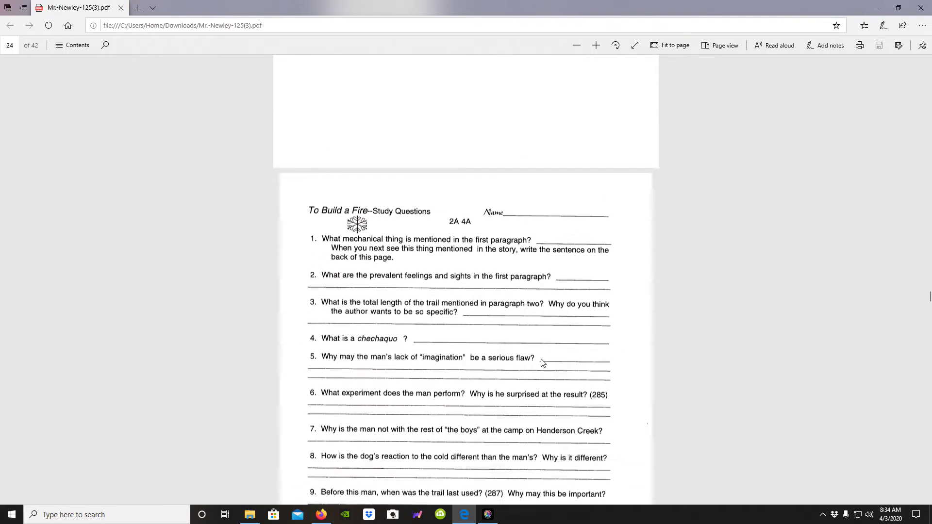
scroll(541, 363, "down", 2)
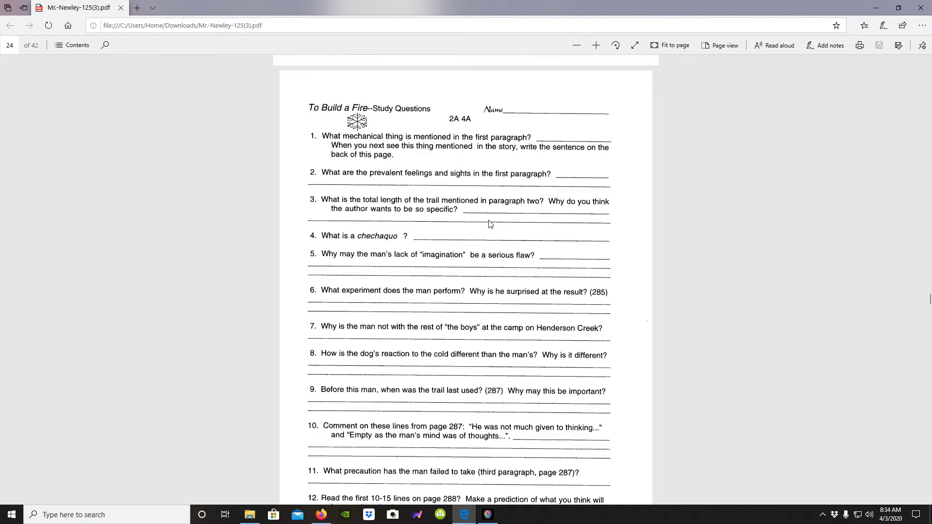
scroll(489, 224, "down", 5)
scroll(485, 231, "down", 1)
scroll(457, 303, "down", 3)
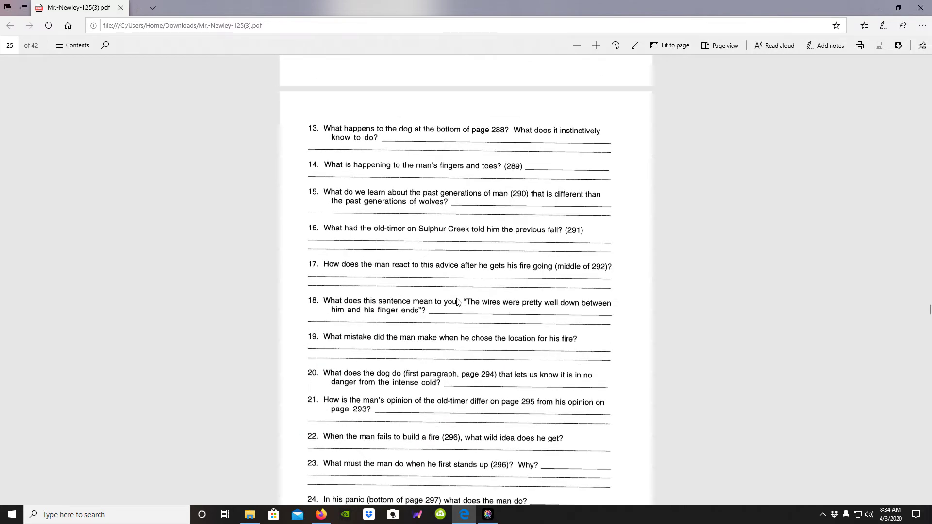
scroll(457, 303, "down", 8)
scroll(458, 298, "down", 3)
scroll(451, 314, "down", 6)
scroll(448, 260, "down", 4)
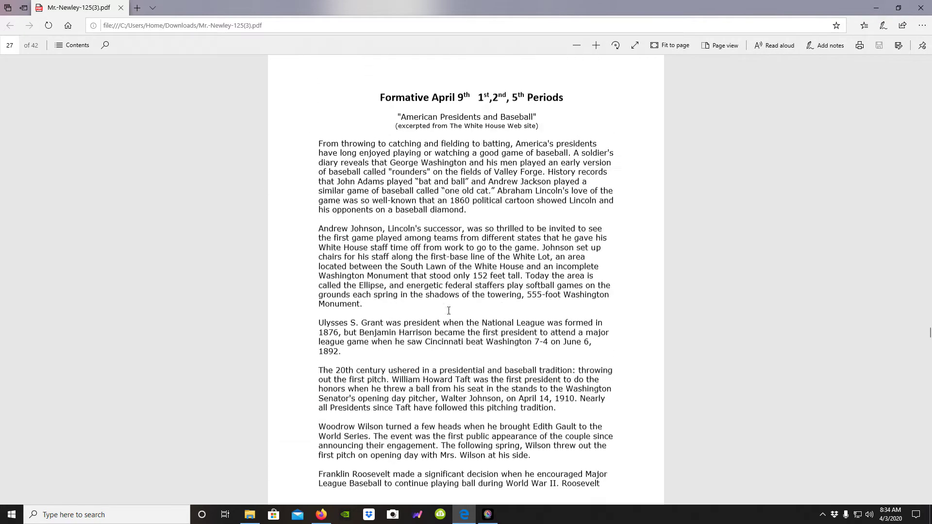
scroll(449, 311, "up", 3)
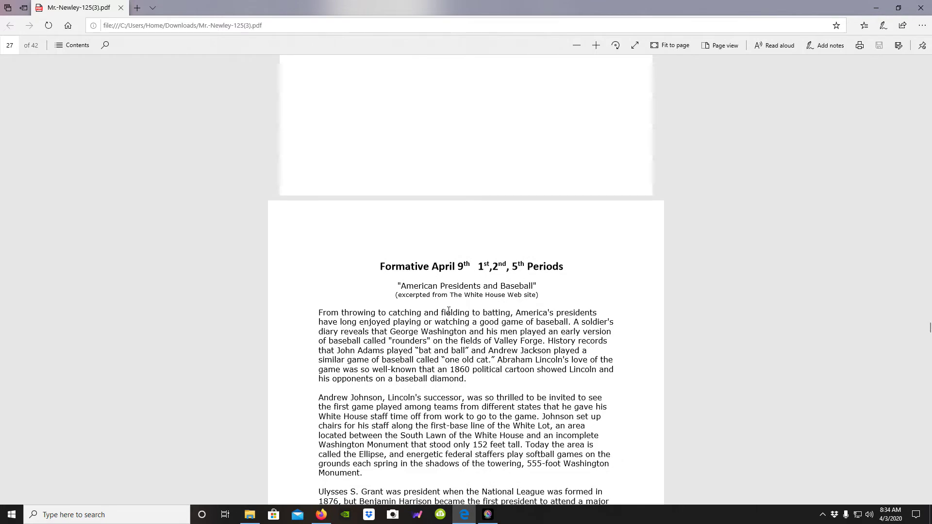
scroll(528, 298, "up", 1)
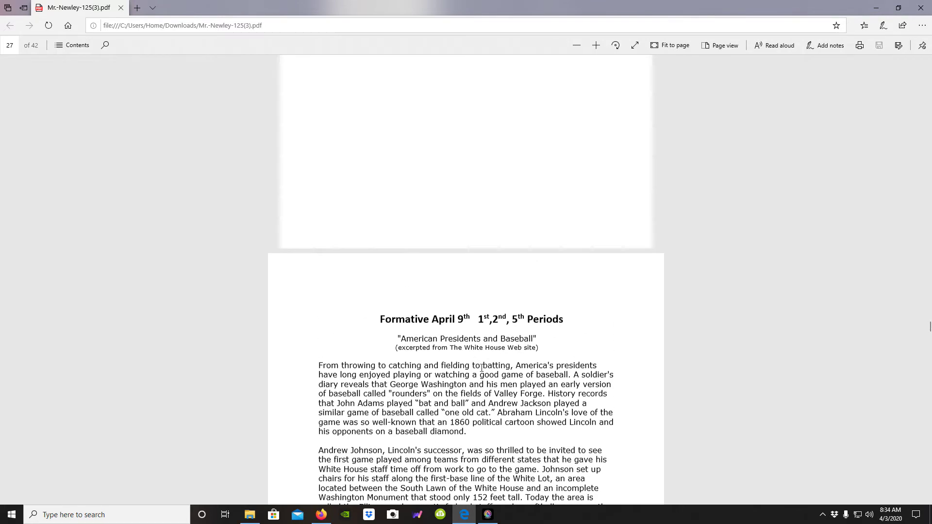
scroll(442, 295, "down", 2)
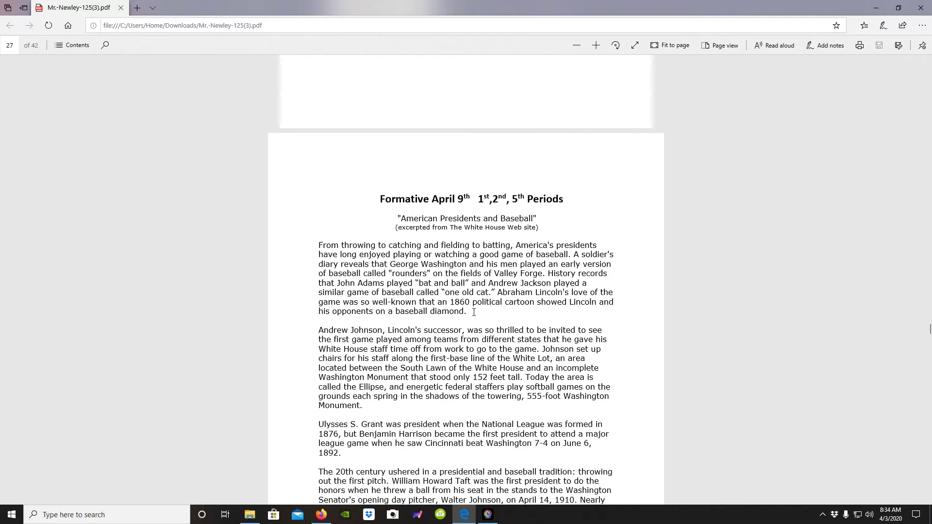
left_click_drag(467, 312, 318, 245)
left_click(546, 327)
scroll(542, 325, "up", 3)
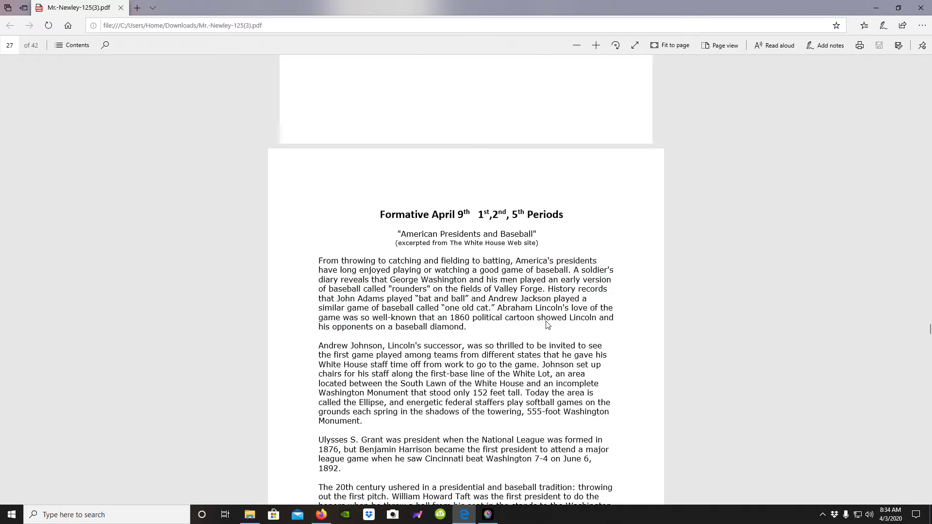
scroll(539, 324, "down", 3)
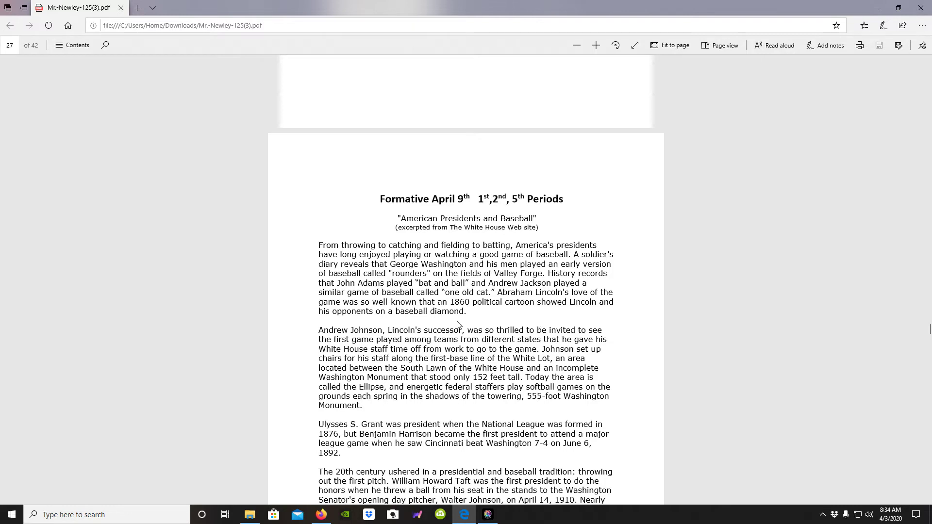
left_click(890, 515)
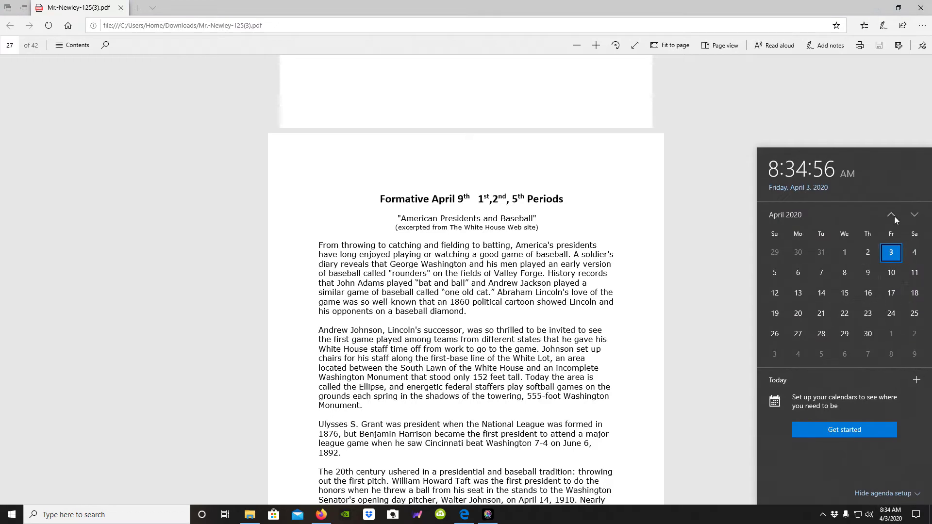
left_click(891, 215)
left_click(915, 216)
left_click(393, 287)
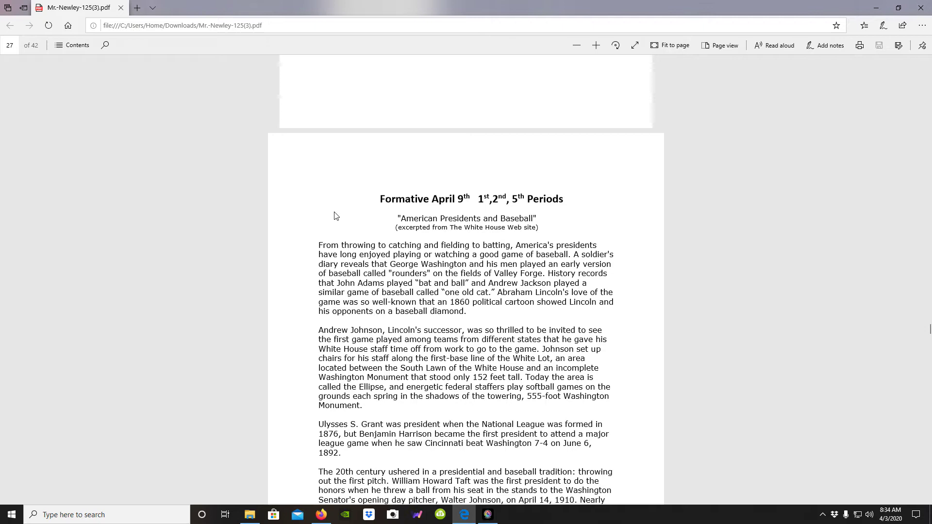
left_click_drag(383, 201, 587, 198)
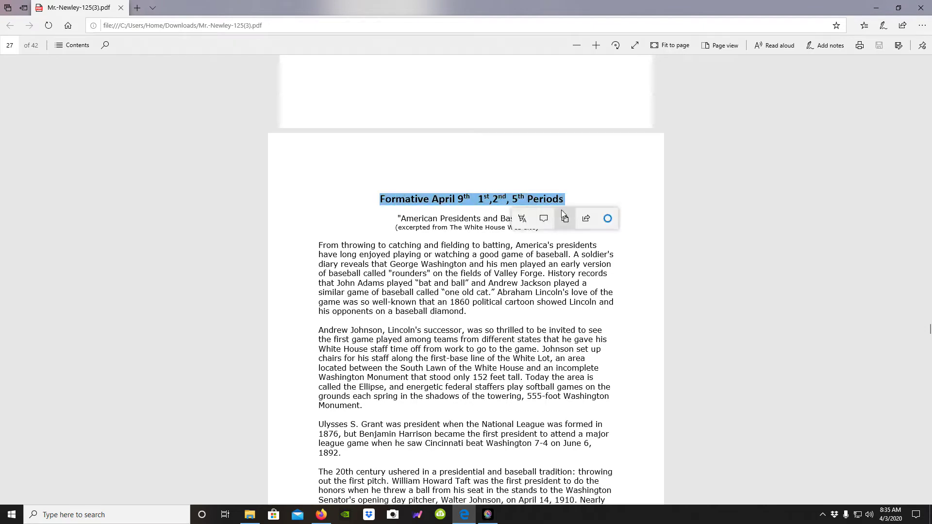
left_click(573, 176)
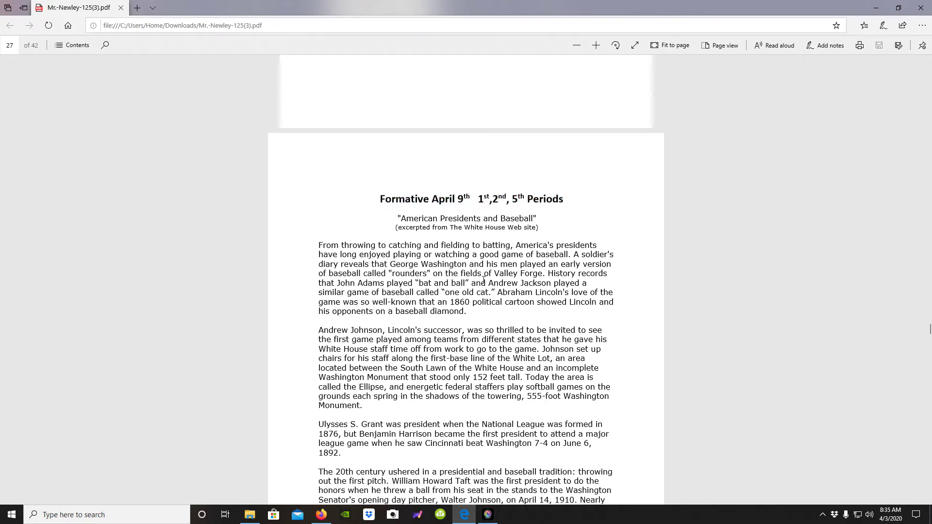
scroll(469, 346, "down", 4)
scroll(469, 346, "down", 5)
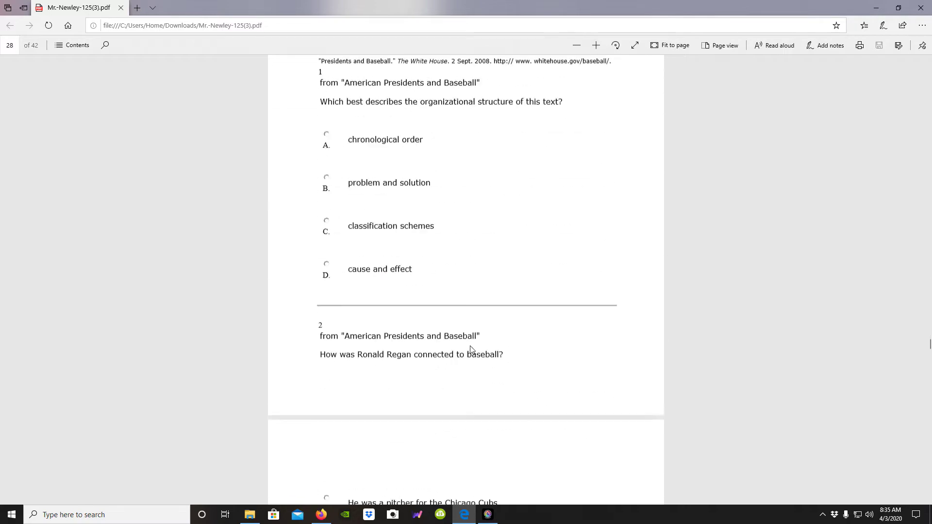
scroll(468, 346, "down", 5)
scroll(471, 346, "down", 5)
scroll(471, 347, "down", 5)
scroll(470, 347, "down", 5)
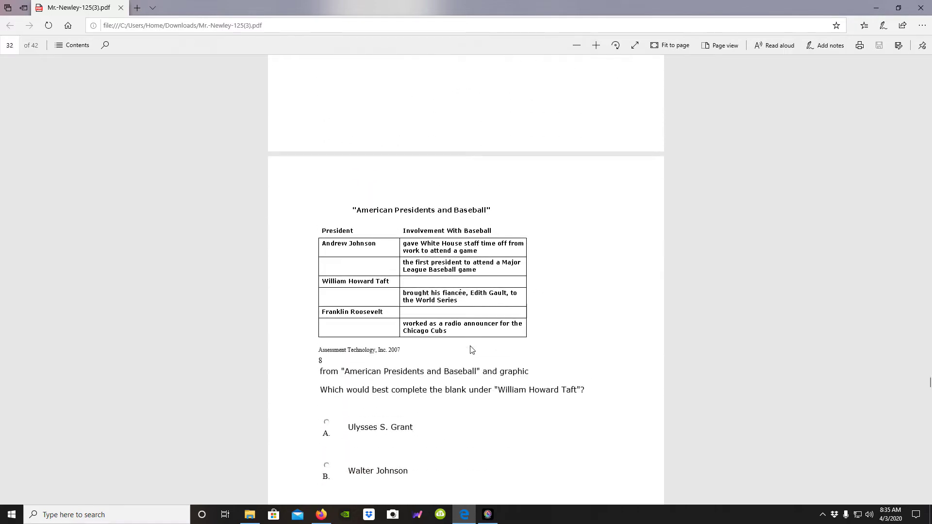
scroll(470, 347, "down", 5)
scroll(471, 350, "down", 5)
scroll(471, 350, "down", 5)
scroll(472, 350, "down", 5)
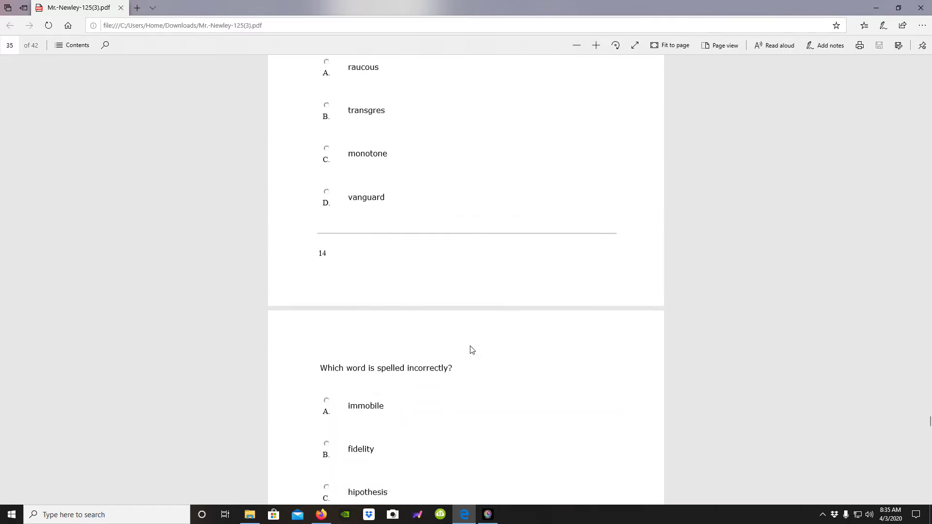
scroll(471, 350, "down", 5)
scroll(471, 350, "down", 5)
scroll(471, 350, "down", 5)
scroll(470, 350, "down", 5)
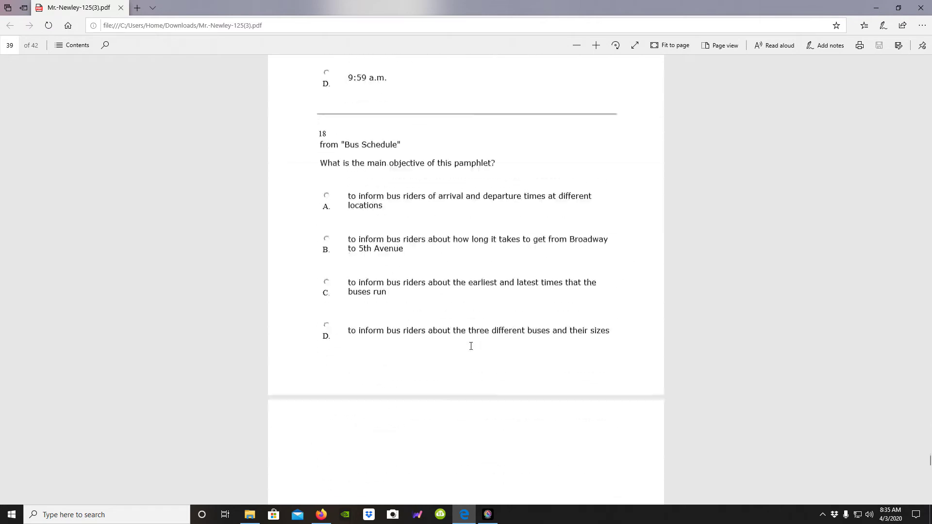
scroll(470, 349, "down", 5)
scroll(471, 345, "down", 5)
scroll(471, 346, "up", 5)
scroll(470, 346, "down", 5)
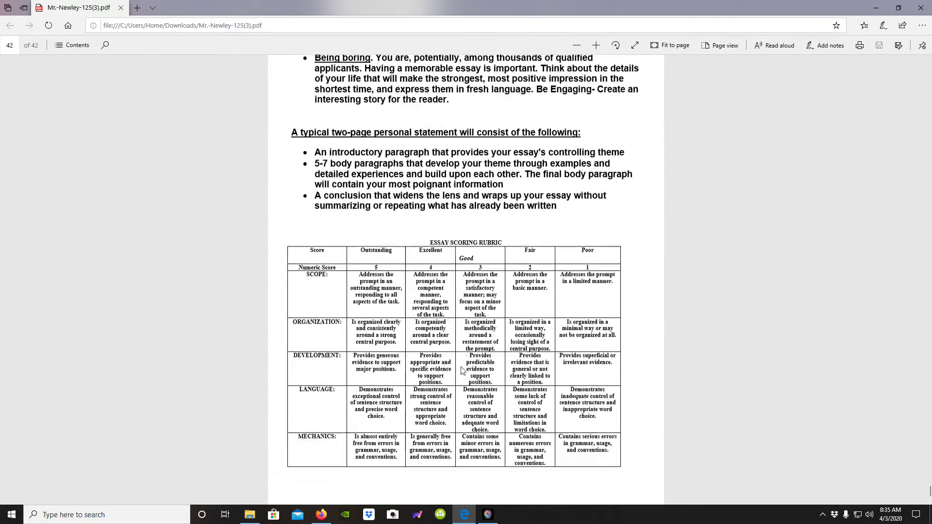
scroll(461, 371, "down", 2)
scroll(461, 370, "up", 10)
scroll(807, 193, "up", 15)
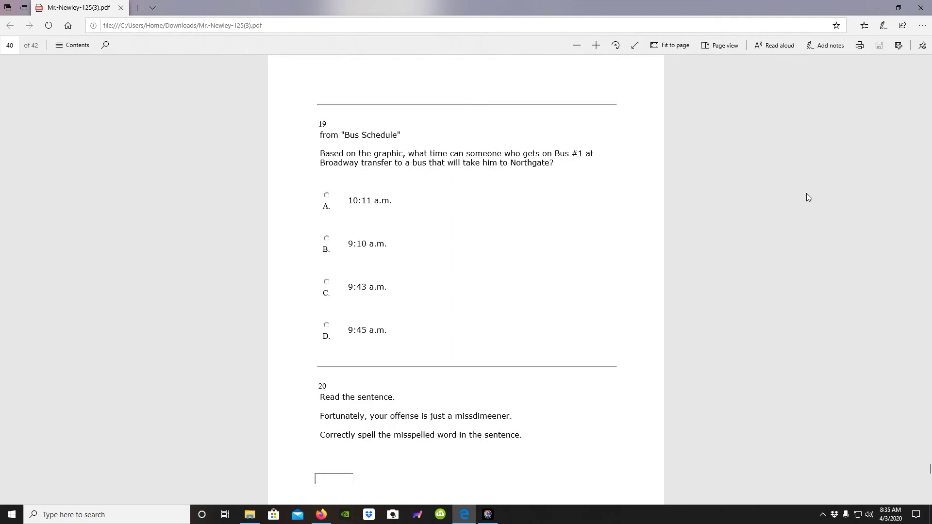
Return to Firefox's school homepage tab and load the Student Homework Packets page in a new tab.
key("alt+Tab")
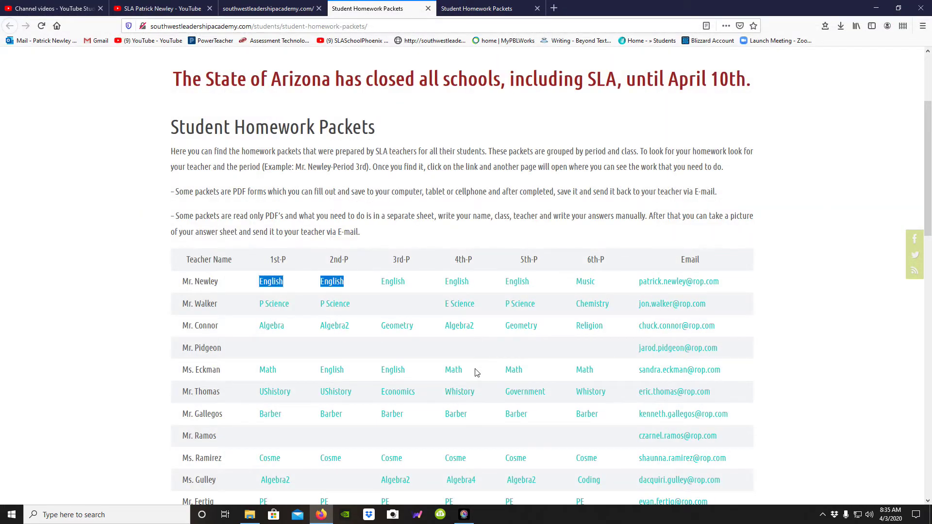
scroll(474, 370, "down", 4)
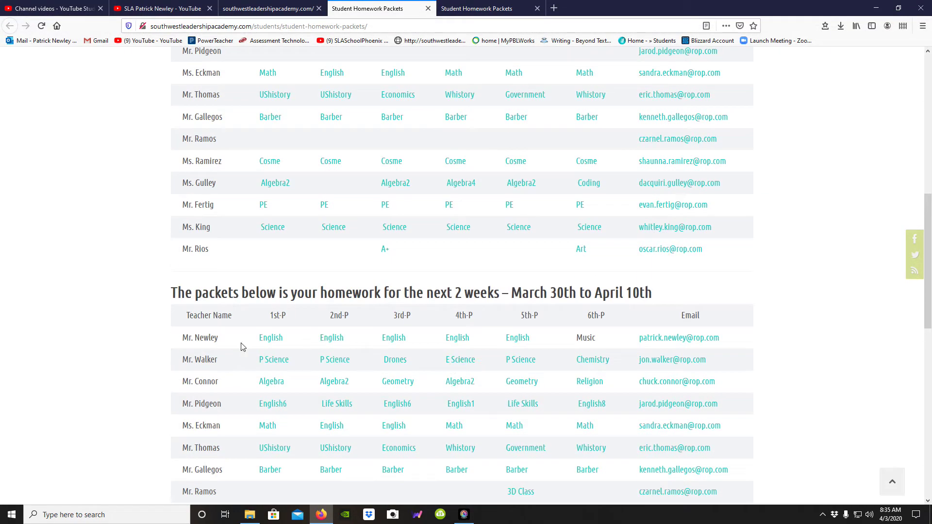
scroll(182, 357, "up", 6)
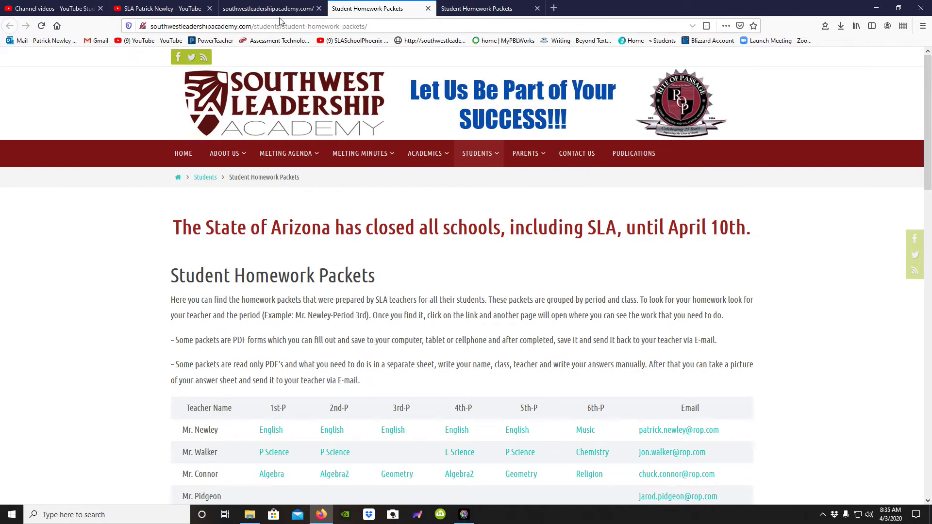
left_click(268, 9)
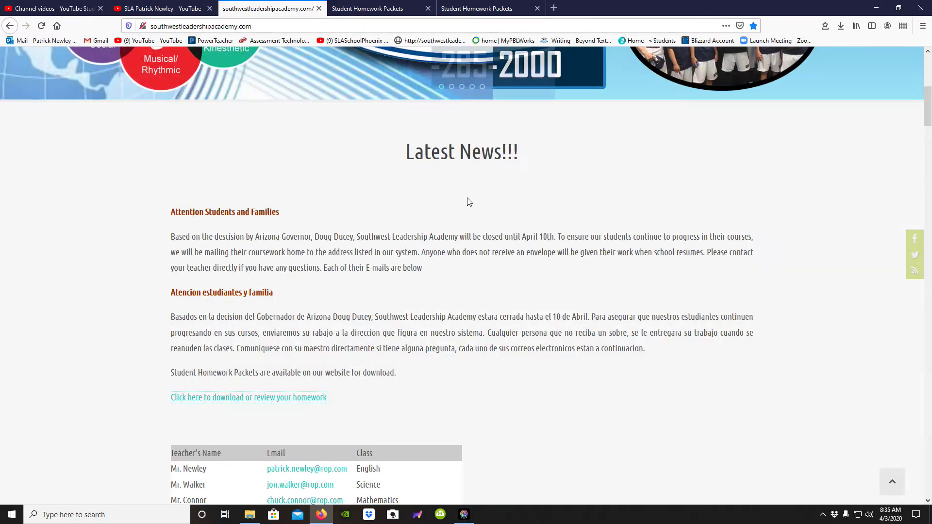
scroll(452, 233, "up", 5)
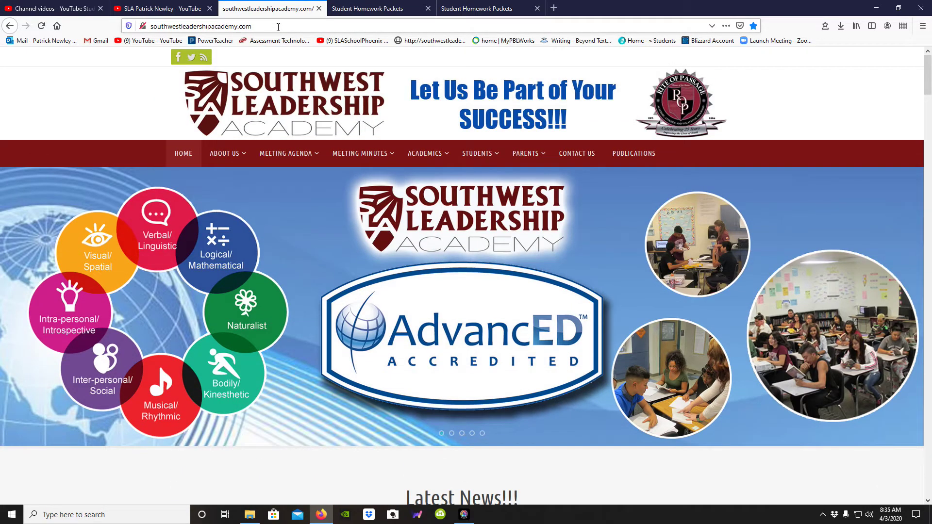
left_click(277, 27)
scroll(456, 231, "down", 3)
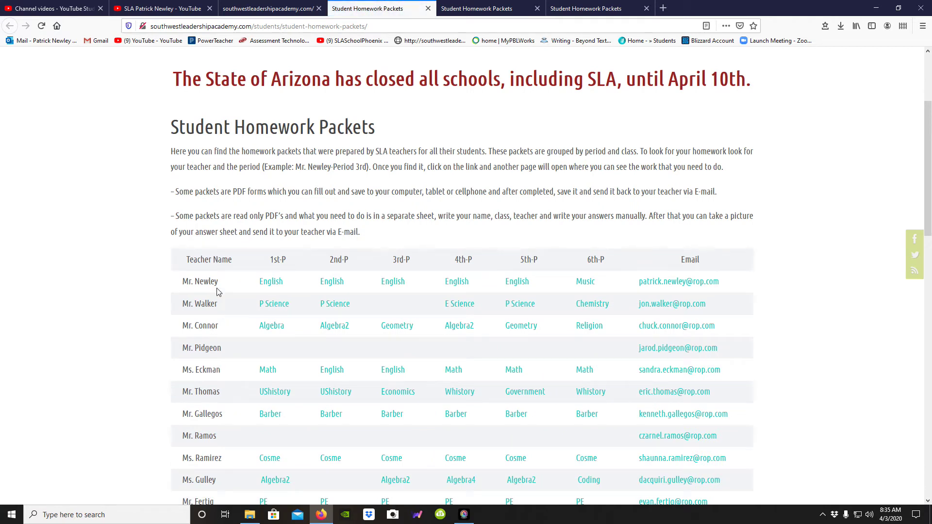
left_click_drag(350, 282, 270, 281)
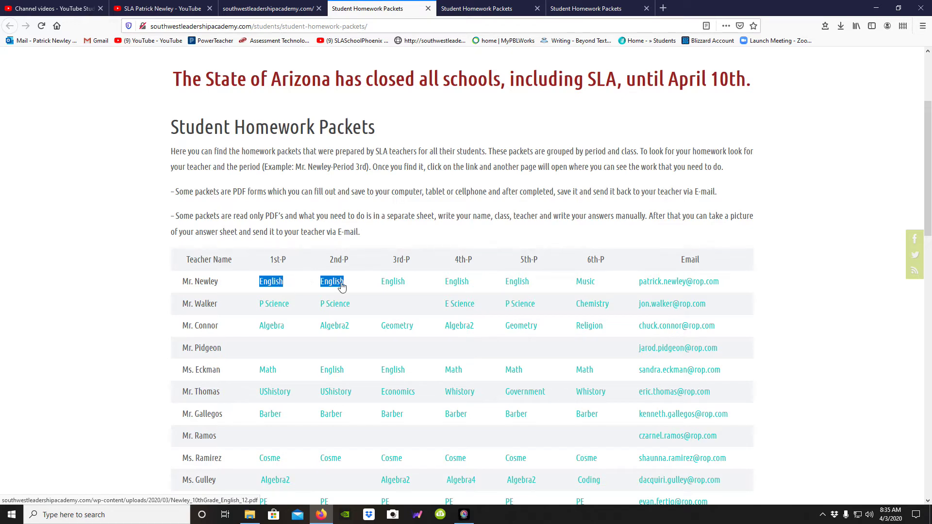
scroll(343, 287, "down", 5)
scroll(342, 286, "down", 2)
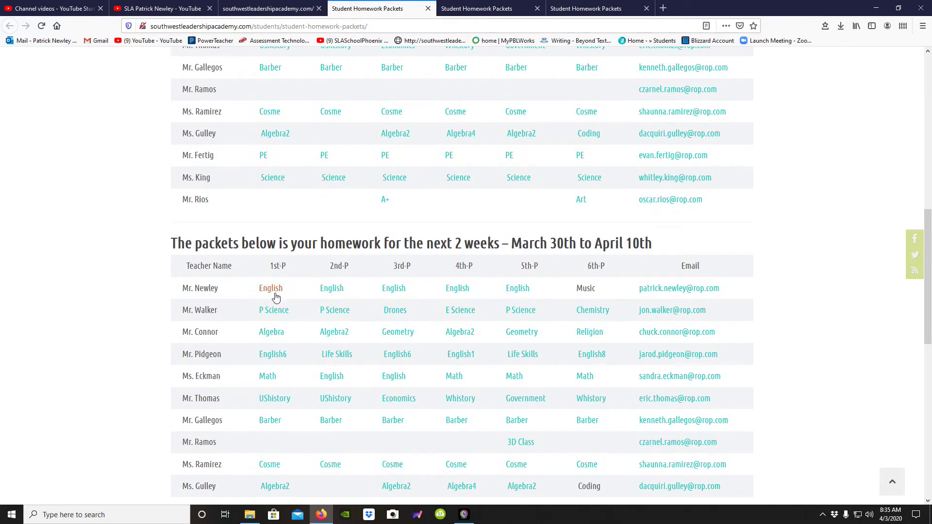
left_click_drag(365, 290, 246, 290)
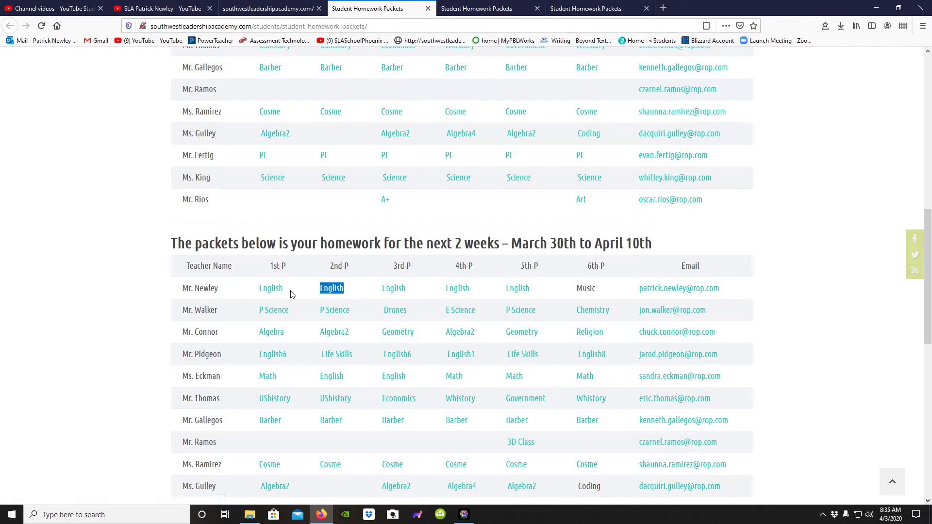
left_click(246, 290)
left_click_drag(375, 296, 259, 289)
scroll(229, 287, "down", 2)
scroll(228, 289, "down", 4)
scroll(437, 369, "up", 4)
scroll(477, 354, "up", 3)
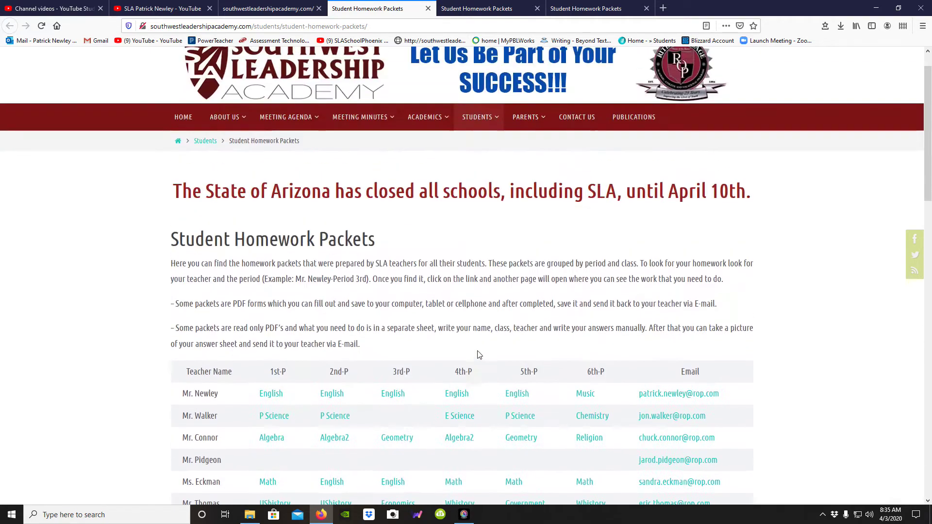
scroll(476, 350, "up", 1)
On the school homepage, close the extra packets tab and follow the SLA YouTube channel link.
left_click(259, 7)
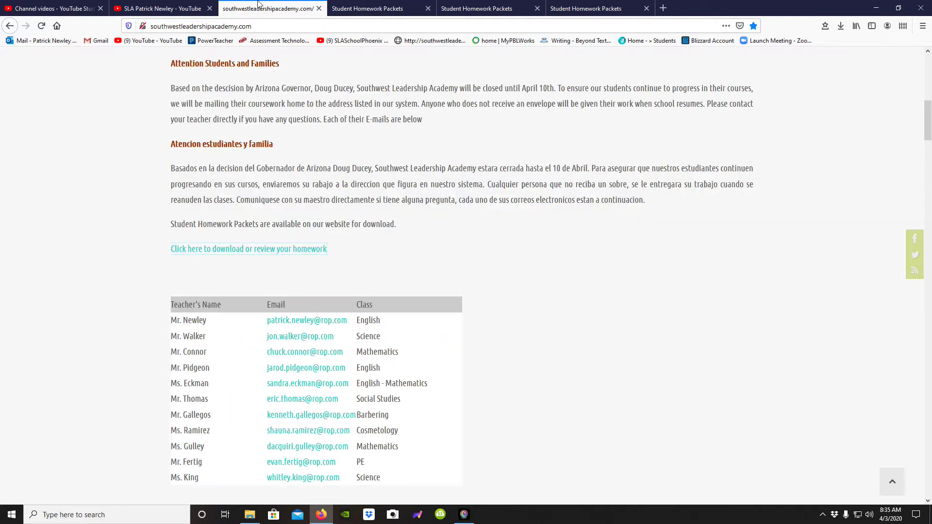
scroll(514, 309, "up", 3)
scroll(528, 336, "down", 4)
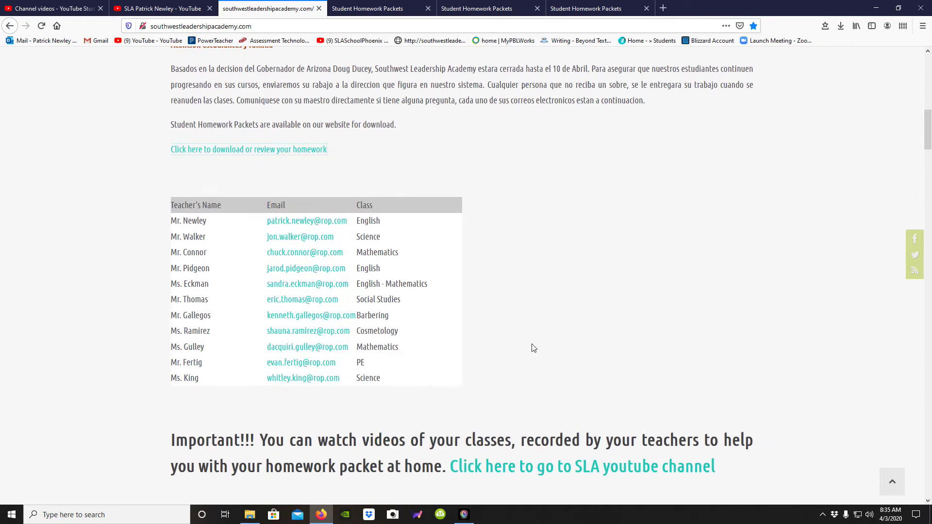
scroll(539, 339, "down", 2)
left_click(427, 8)
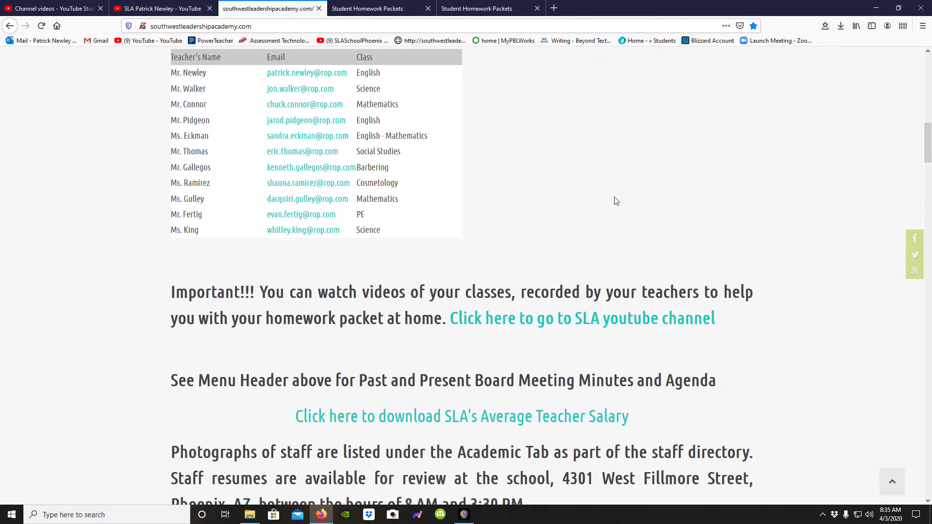
scroll(614, 200, "up", 5)
scroll(672, 264, "up", 5)
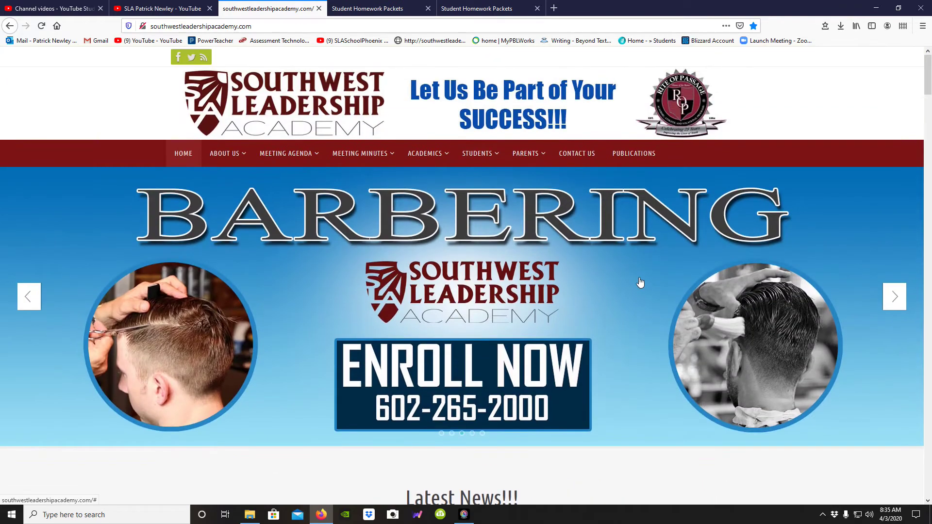
scroll(651, 291, "down", 4)
scroll(651, 286, "down", 4)
scroll(650, 287, "down", 3)
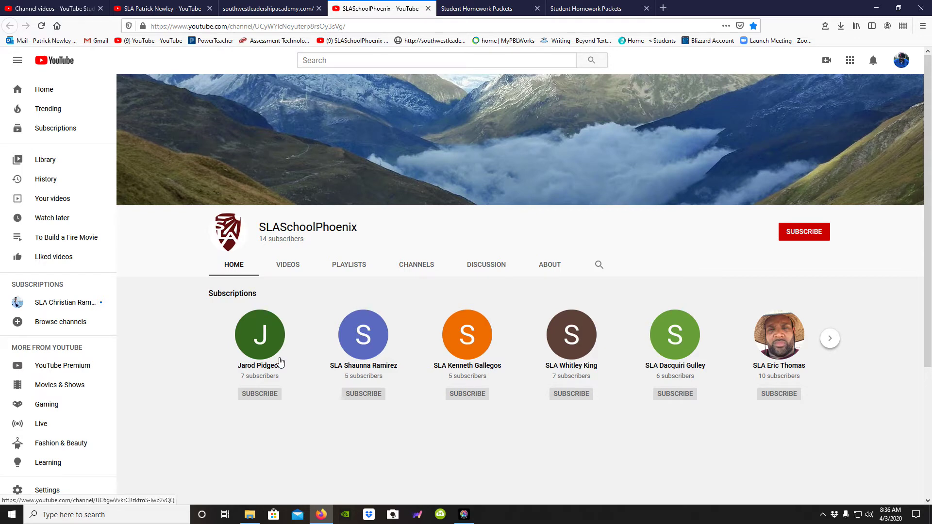
left_click(465, 516)
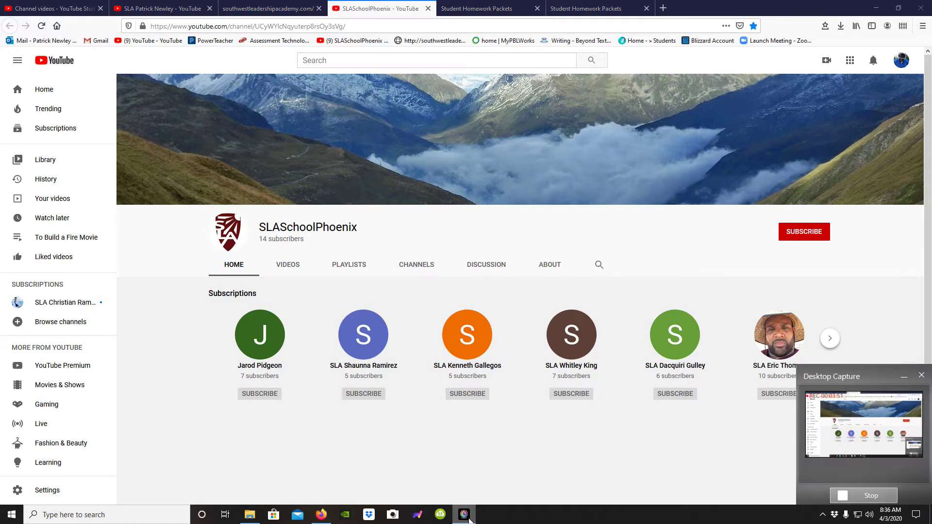
left_click(470, 518)
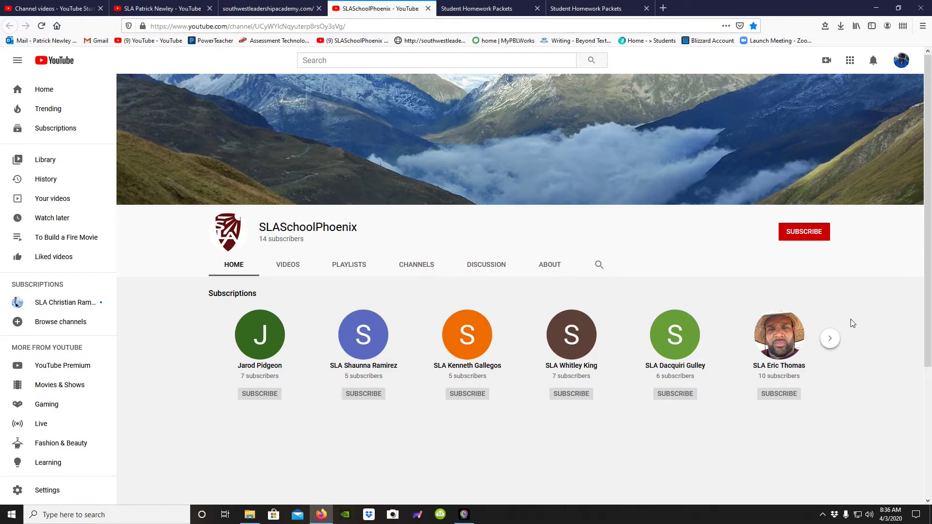
left_click(828, 338)
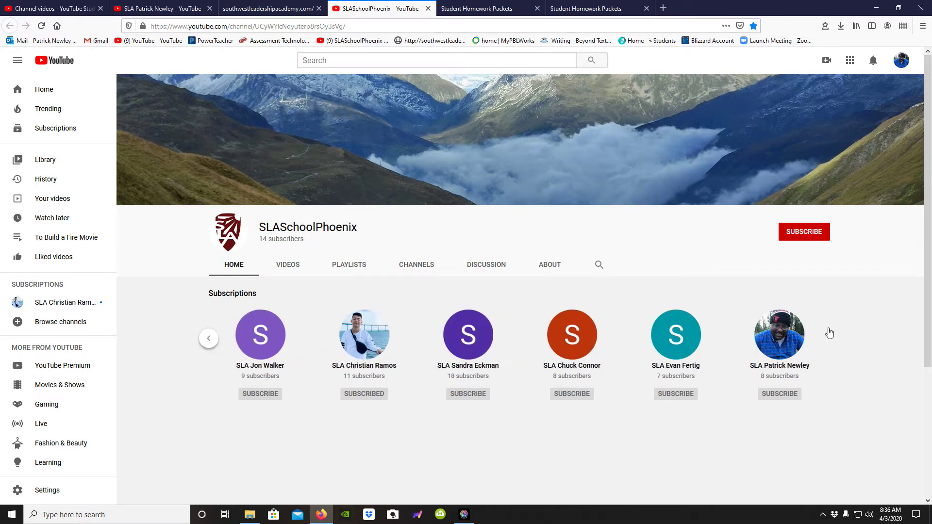
left_click(789, 342)
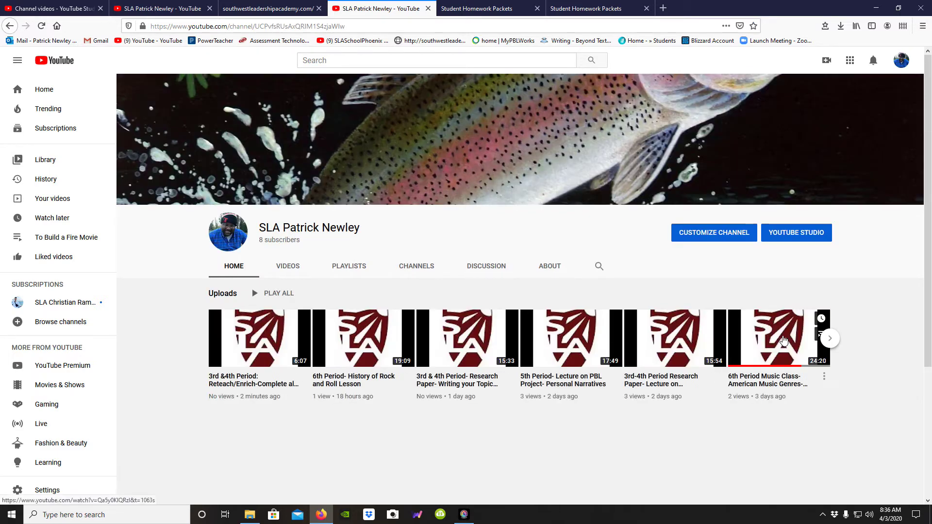
Show all of Mr. Newley's uploads and open the To Build a Fire video in a new tab.
left_click(295, 267)
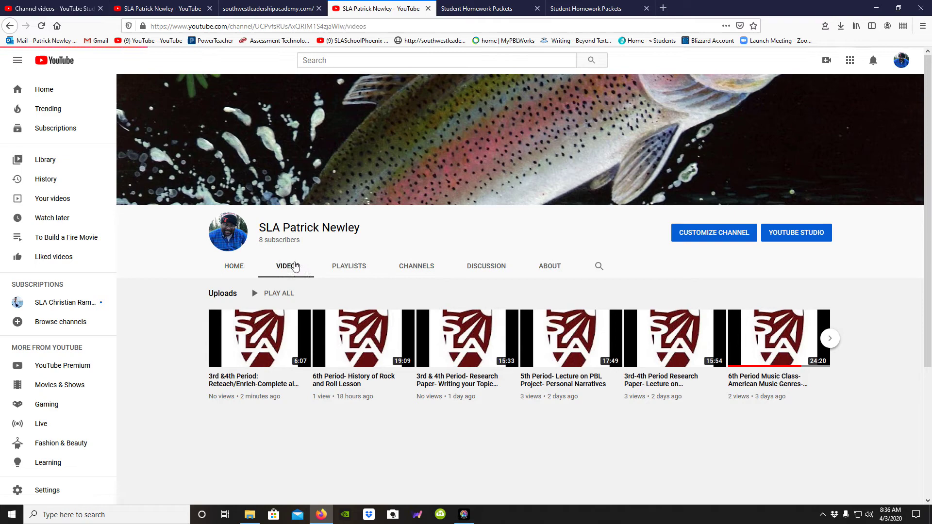
scroll(312, 260, "down", 3)
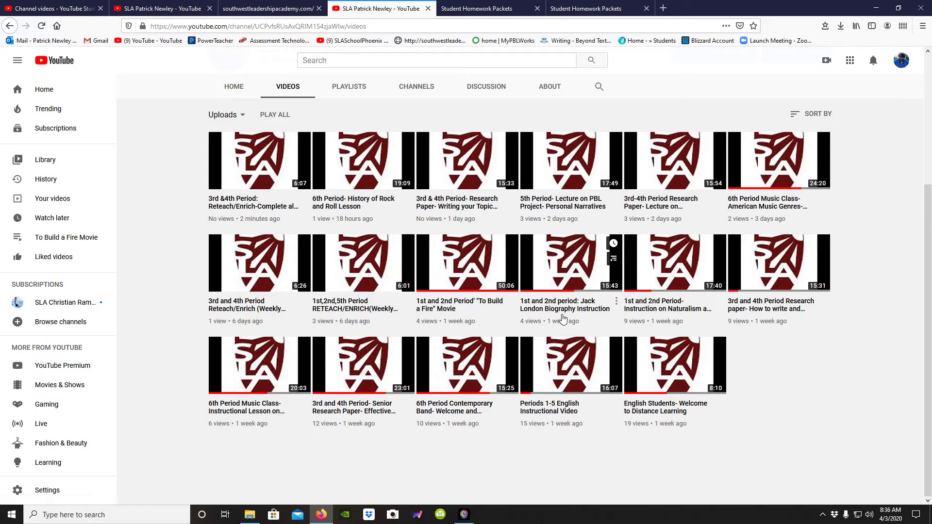
mouse_move(467, 264)
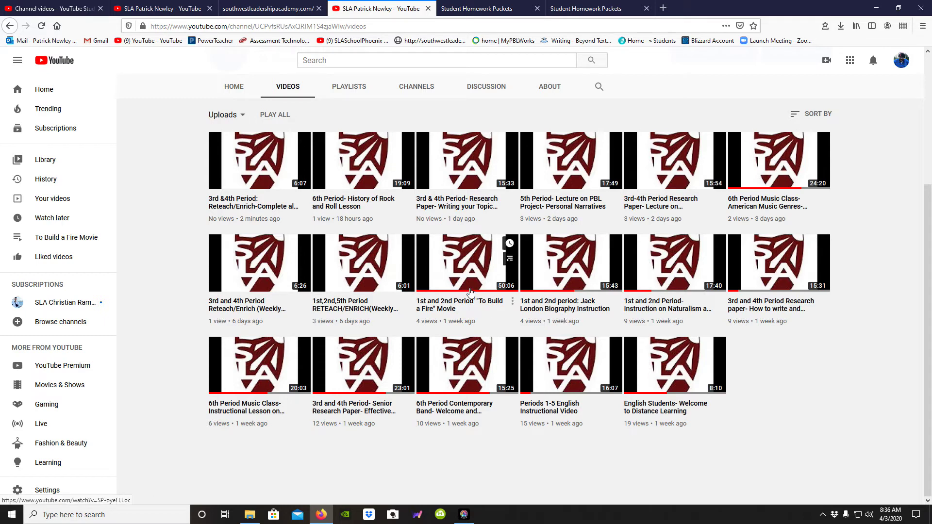
right_click(475, 266)
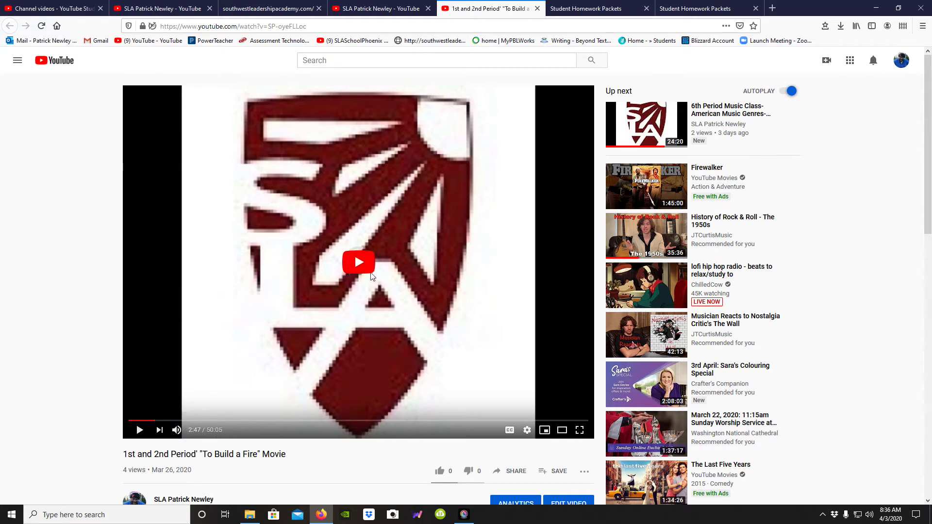
Play the To Build a Fire movie, jump to about 17:00, pause, and close its tab.
left_click(359, 262)
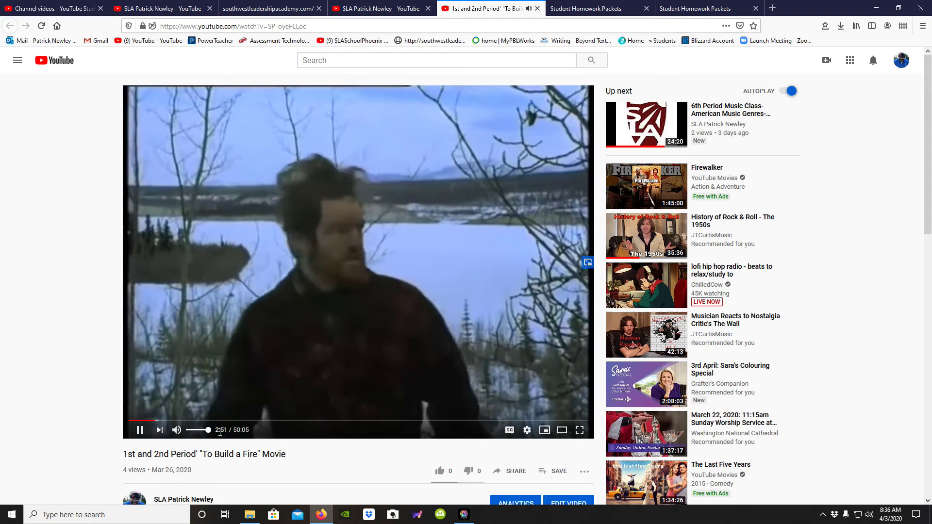
left_click(286, 422)
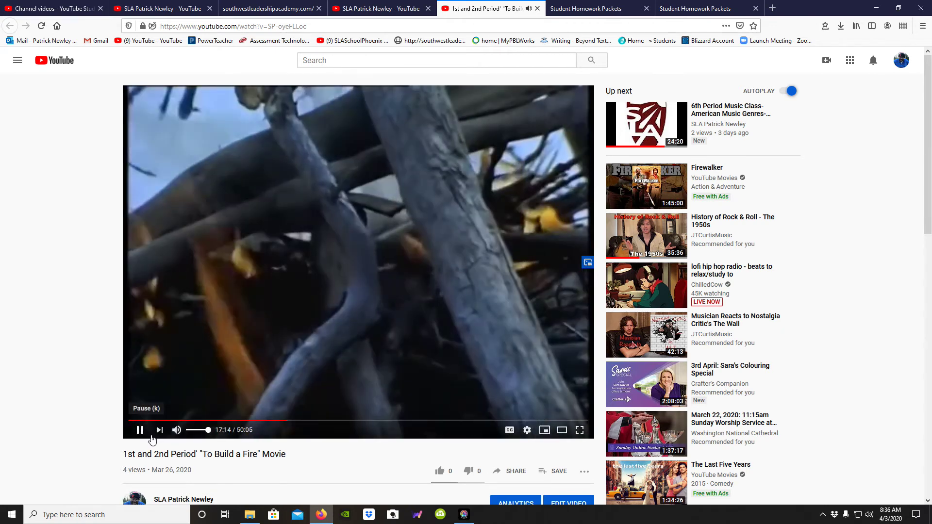
left_click(139, 430)
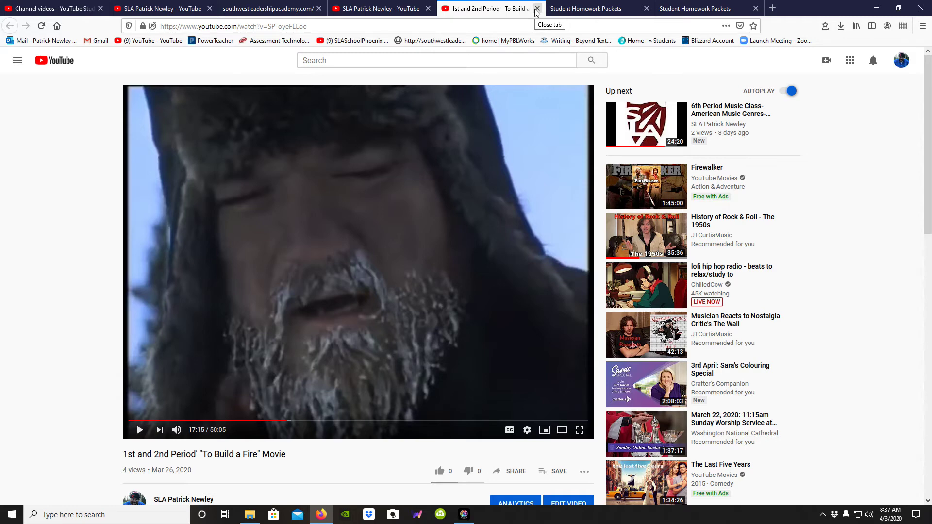
left_click(536, 9)
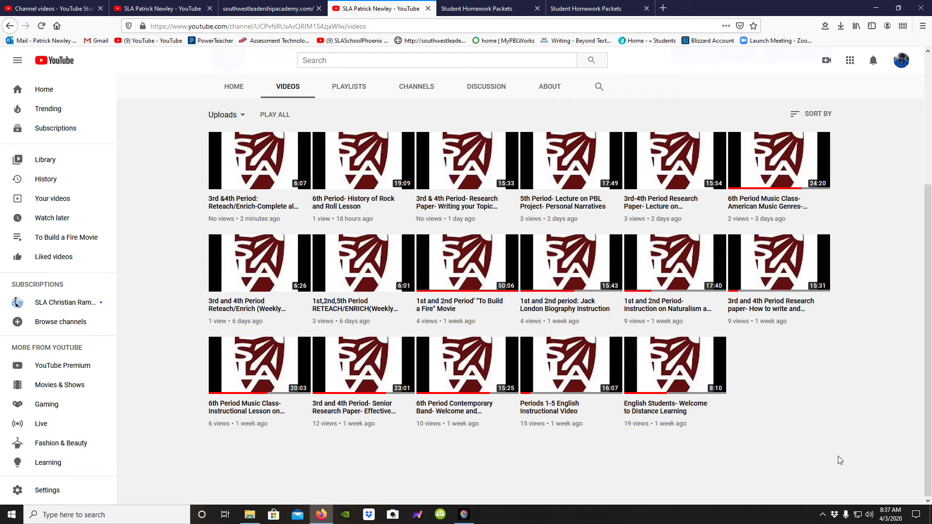
scroll(839, 461, "up", 3)
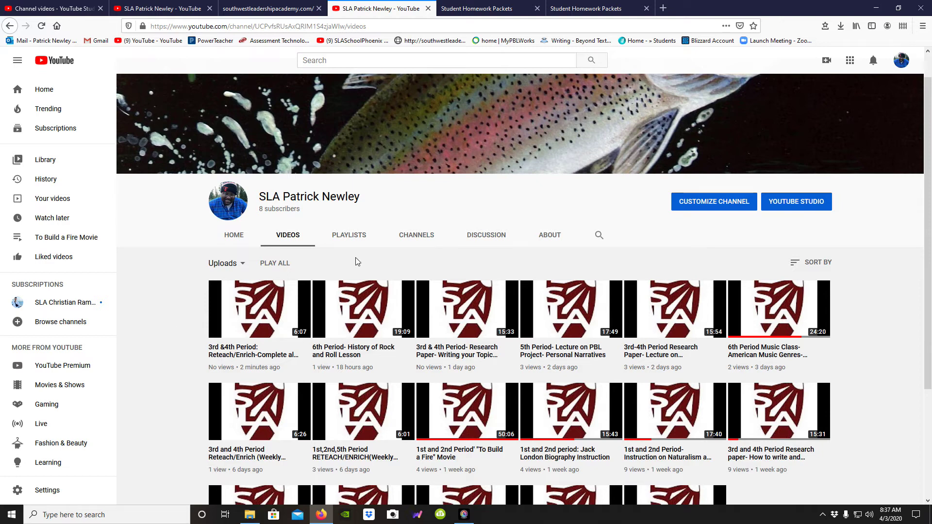
left_click(463, 515)
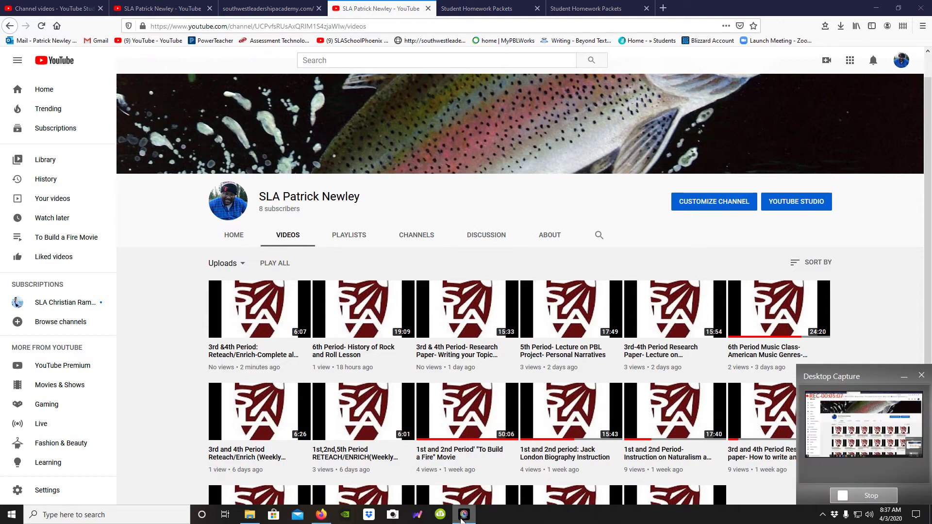
left_click(464, 515)
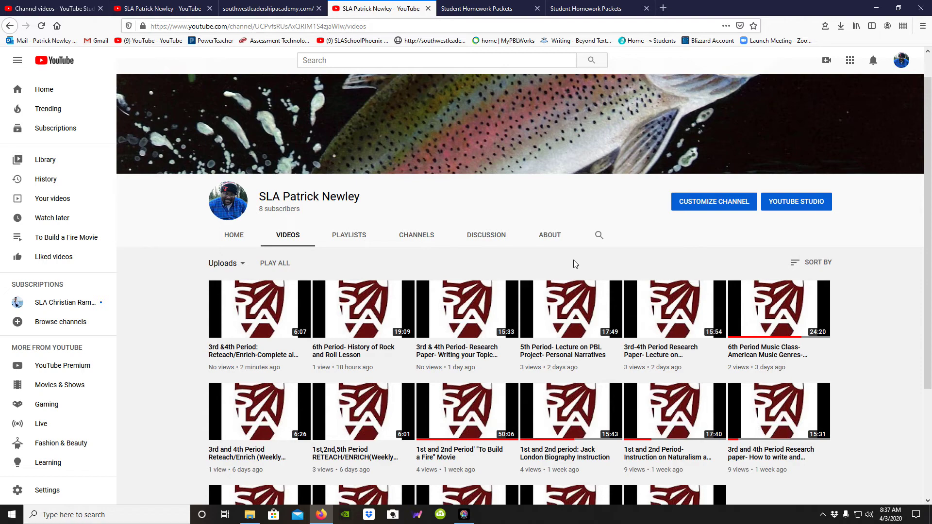
scroll(573, 263, "down", 3)
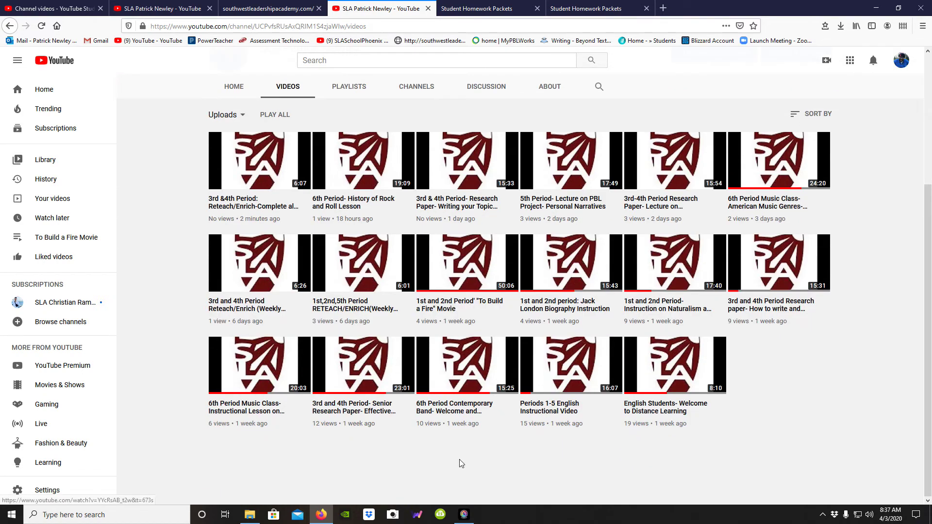
left_click(463, 517)
left_click(463, 515)
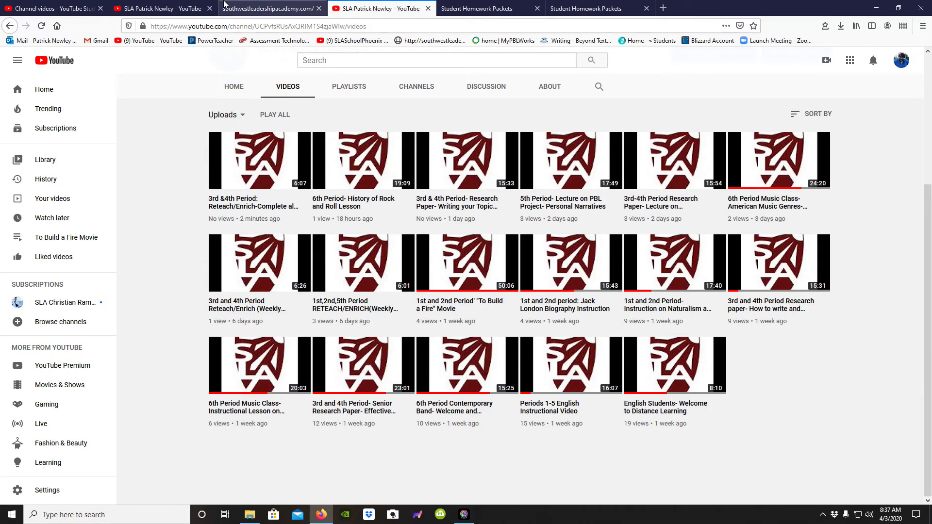
On the school home page, highlight the English teacher's email in the teacher table, then clear it.
left_click(268, 8)
scroll(360, 425, "up", 8)
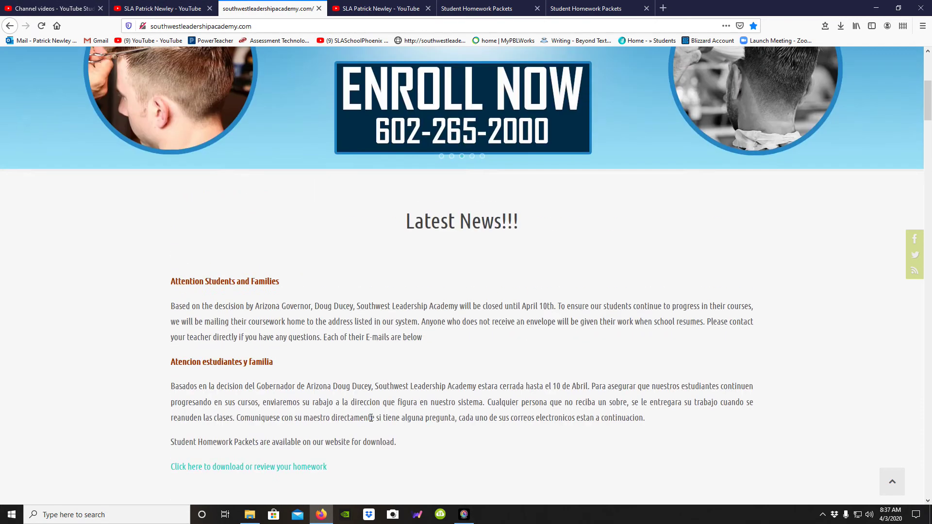
scroll(361, 426, "down", 4)
left_click_drag(349, 277, 267, 271)
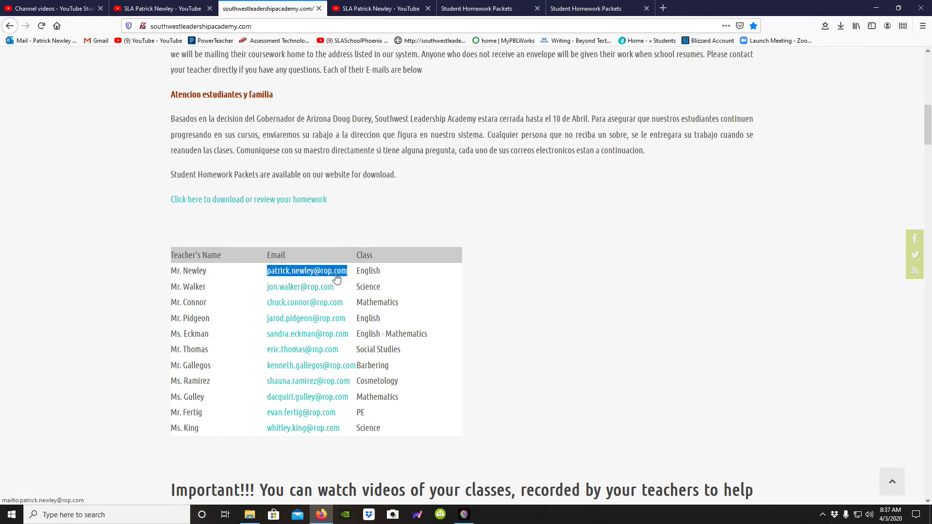
left_click(515, 359)
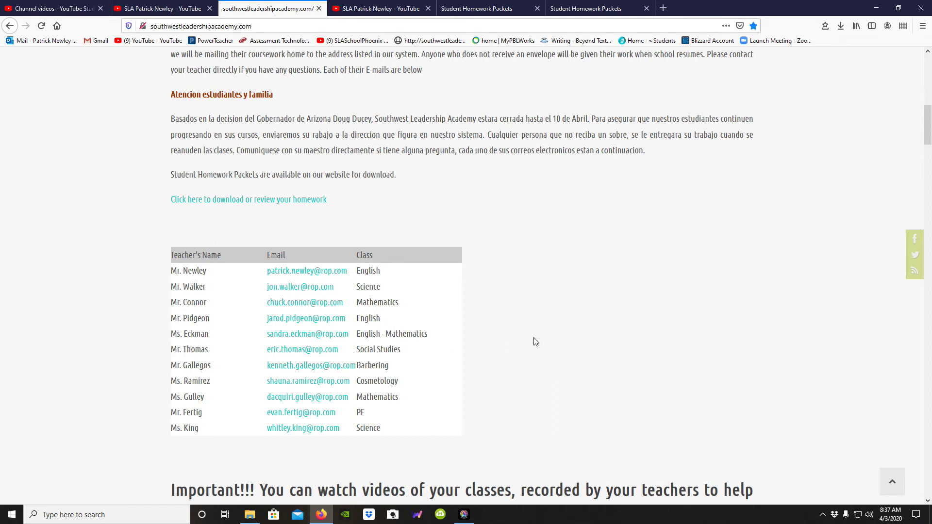
mouse_move(425, 457)
left_mouse_down()
mouse_move(158, 322)
mouse_move(158, 250)
left_mouse_up()
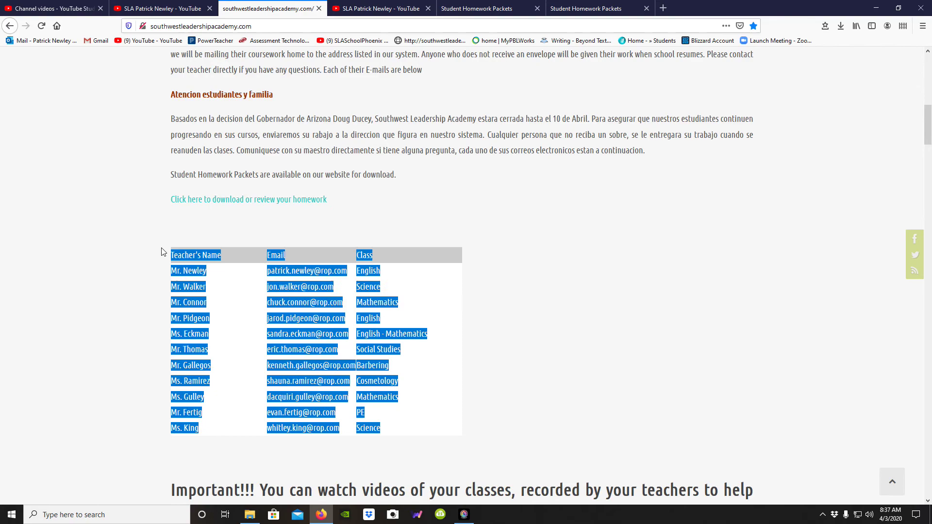
left_click(605, 287)
scroll(465, 451, "up", 2)
scroll(404, 308, "up", 3)
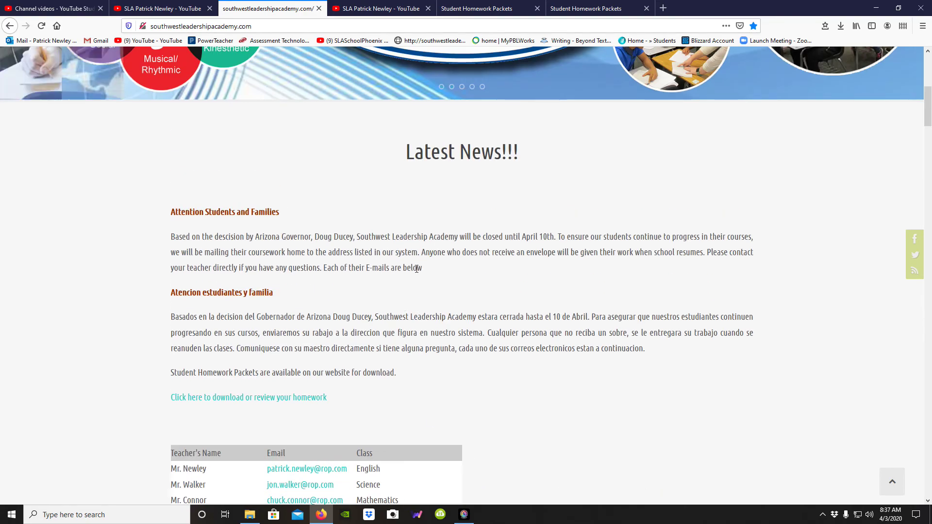
scroll(658, 375, "up", 4)
scroll(580, 396, "up", 3)
scroll(581, 395, "down", 10)
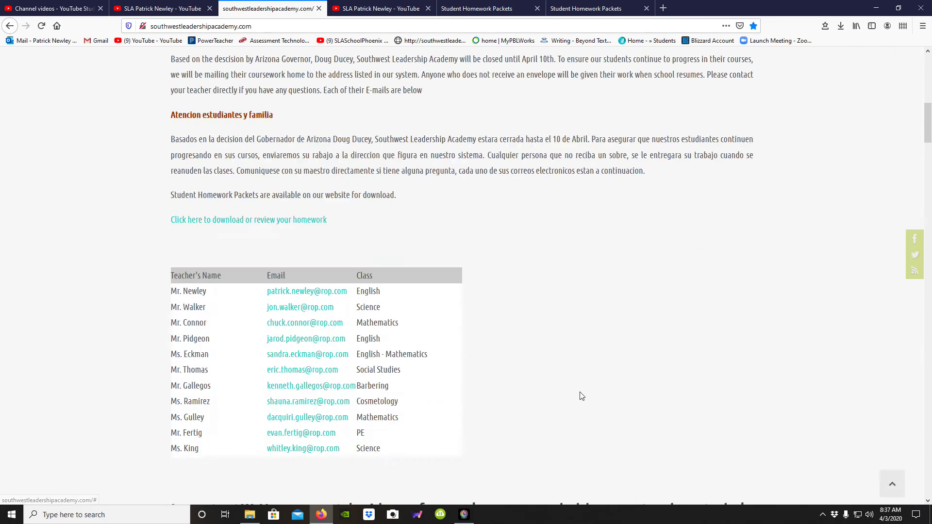
scroll(580, 395, "down", 5)
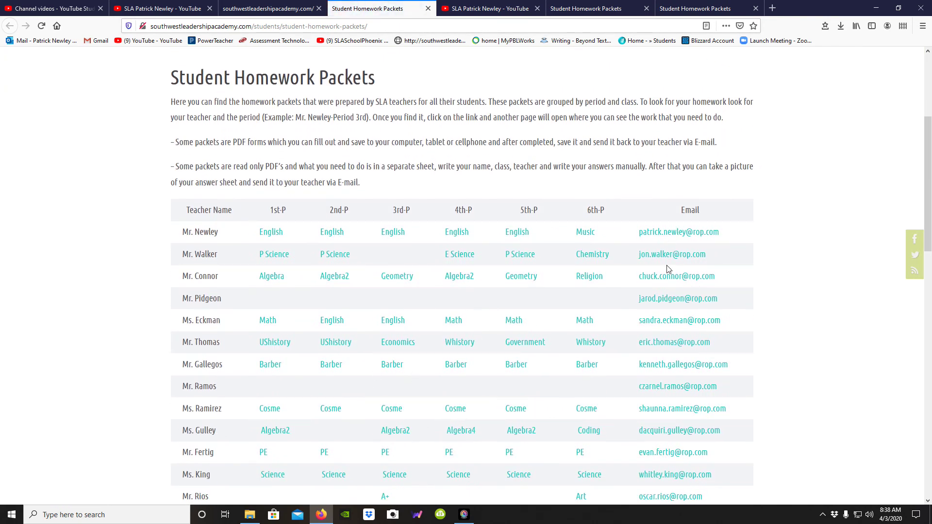
scroll(437, 437, "down", 3)
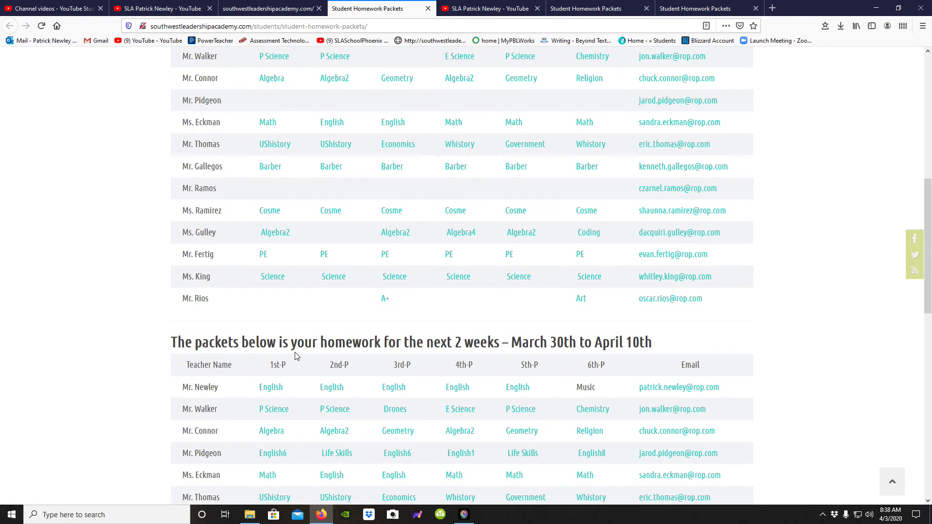
scroll(354, 343, "down", 2)
scroll(352, 343, "down", 3)
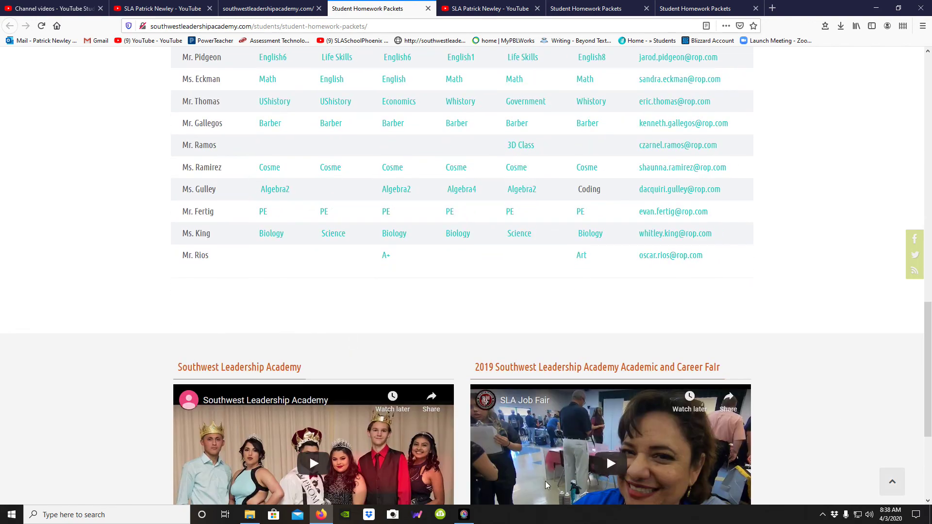
Browse the Student Homework Packets tables past March 30th–April 10th, then return to the top.
left_click(464, 515)
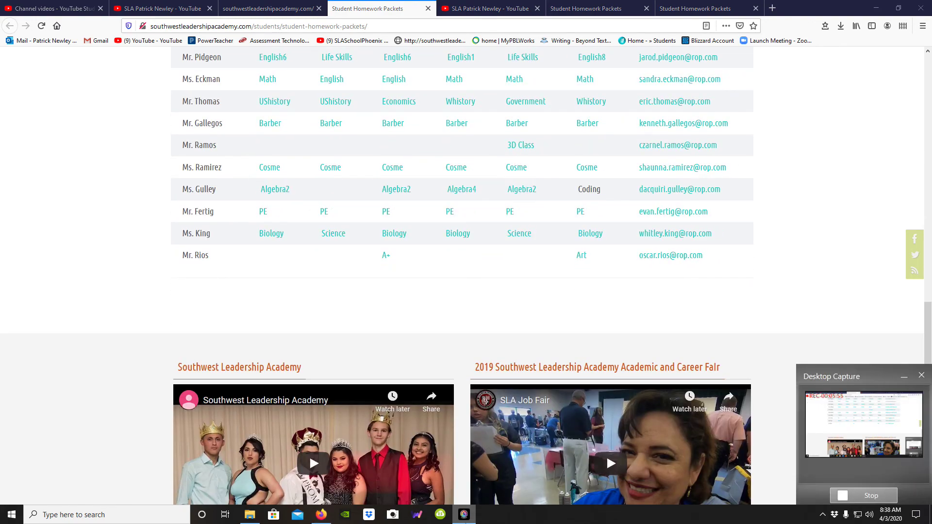
scroll(888, 248, "up", 3)
scroll(873, 258, "up", 7)
scroll(873, 258, "up", 1)
left_click(843, 267)
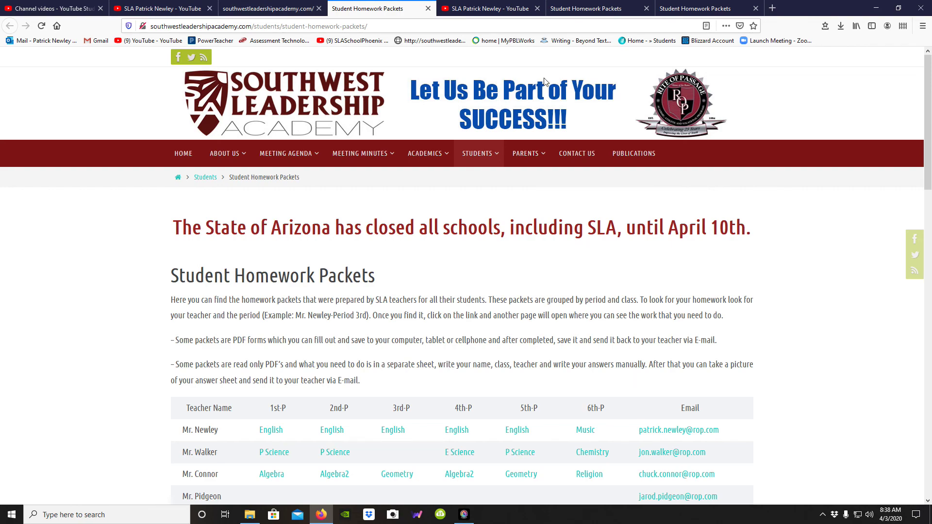
left_click(506, 9)
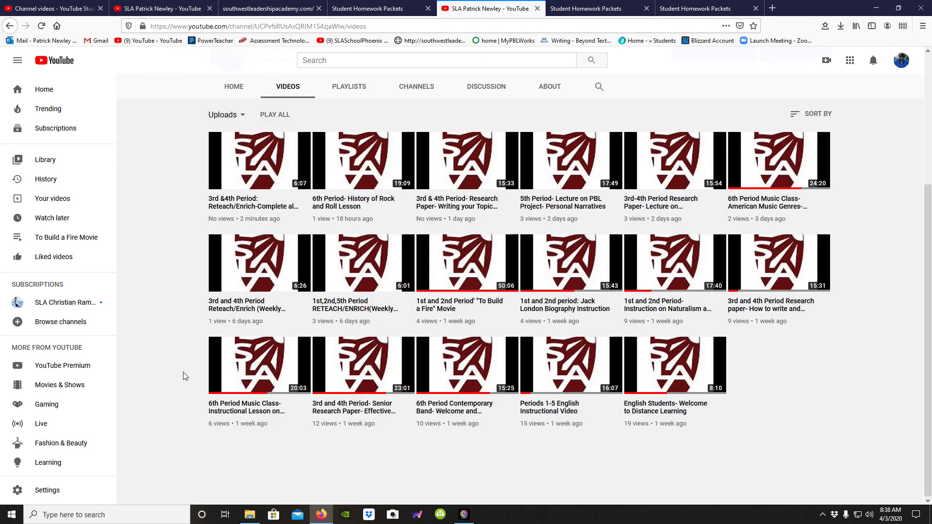
scroll(183, 376, "up", 3)
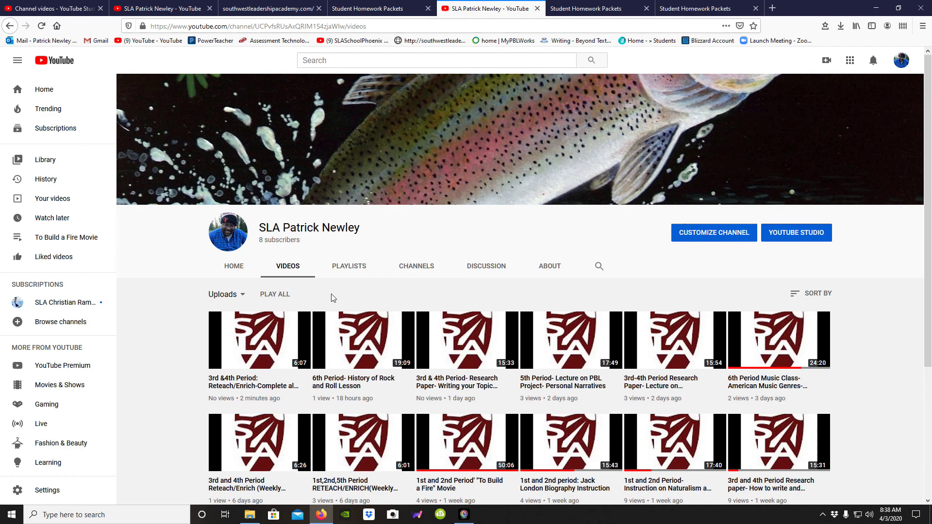
left_click(384, 8)
left_click(284, 8)
scroll(338, 192, "up", 1)
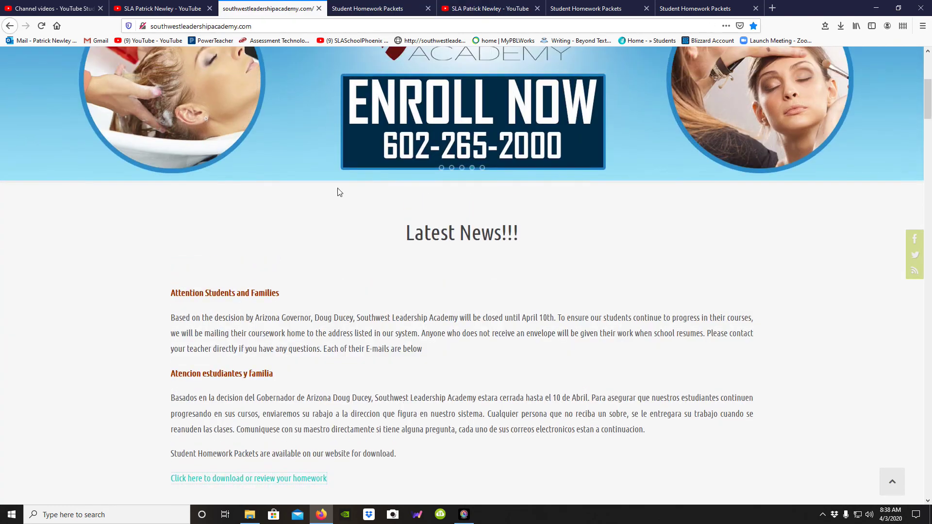
scroll(337, 192, "up", 3)
left_click(491, 8)
left_click(395, 6)
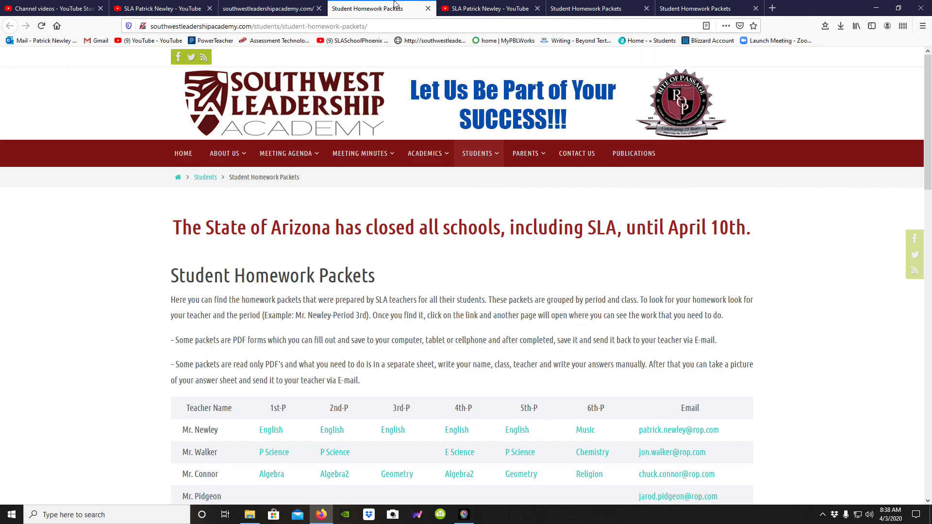
scroll(468, 276, "down", 3)
scroll(623, 258, "down", 1)
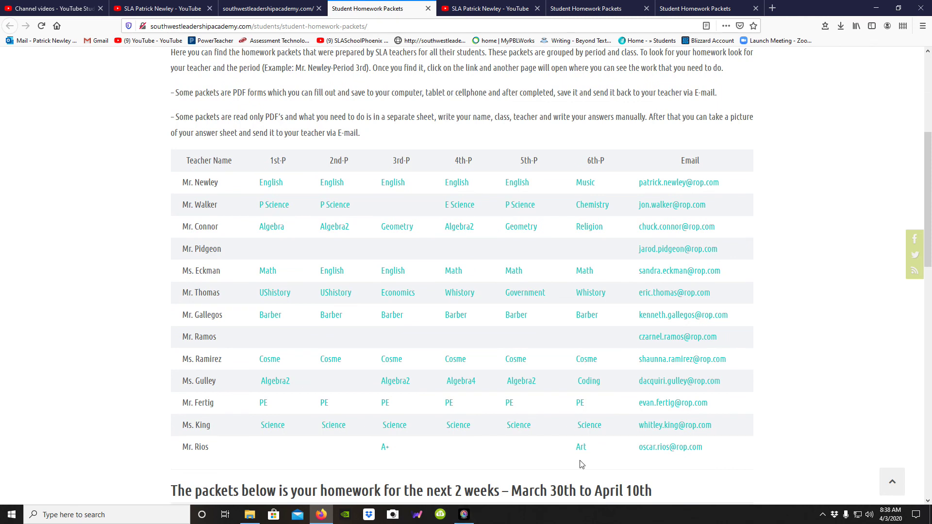
left_click(465, 515)
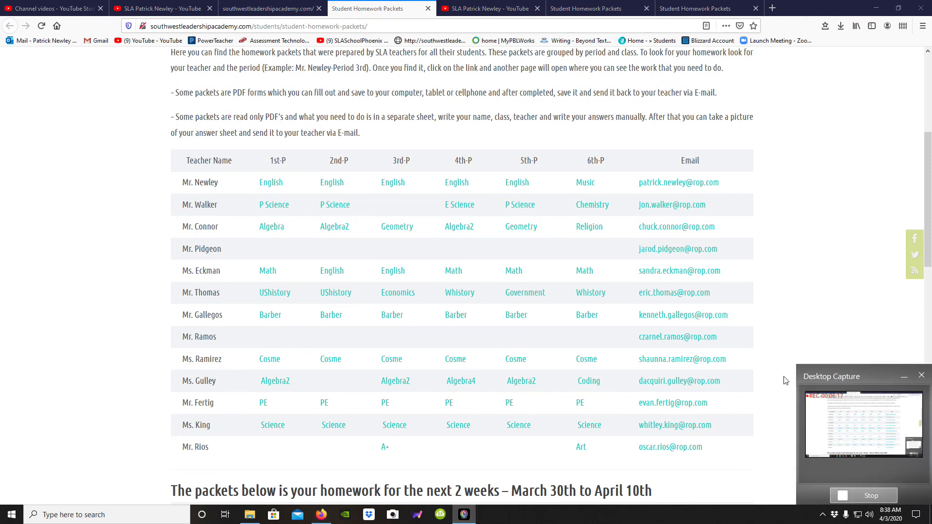